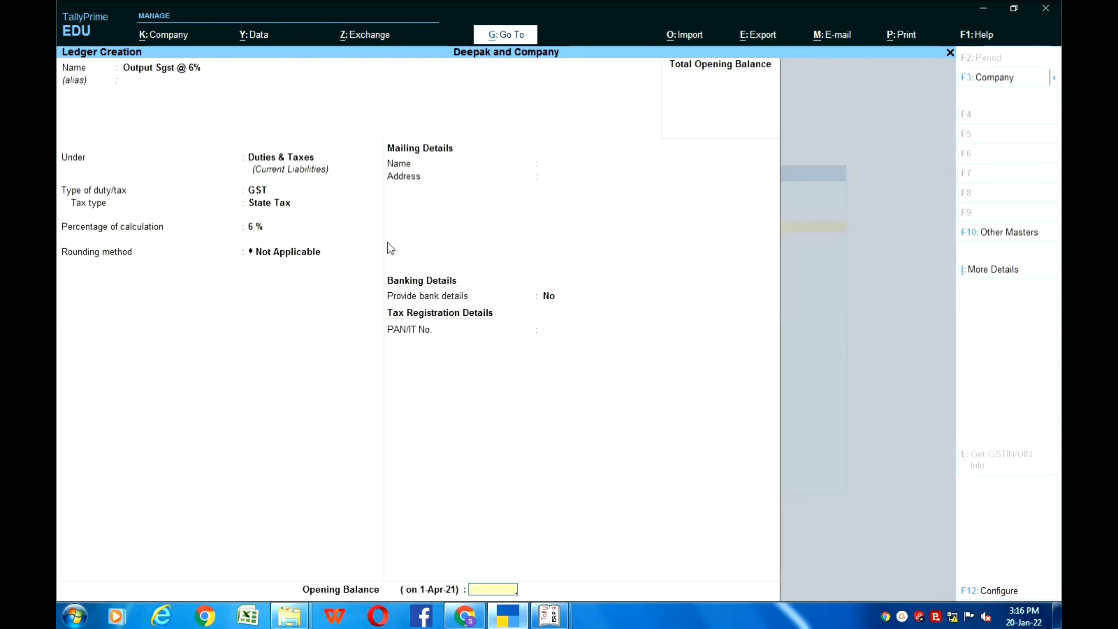
- Leave the opening balance of the Output Sgst @ 6% ledger blank and save the ledger
key("Return")
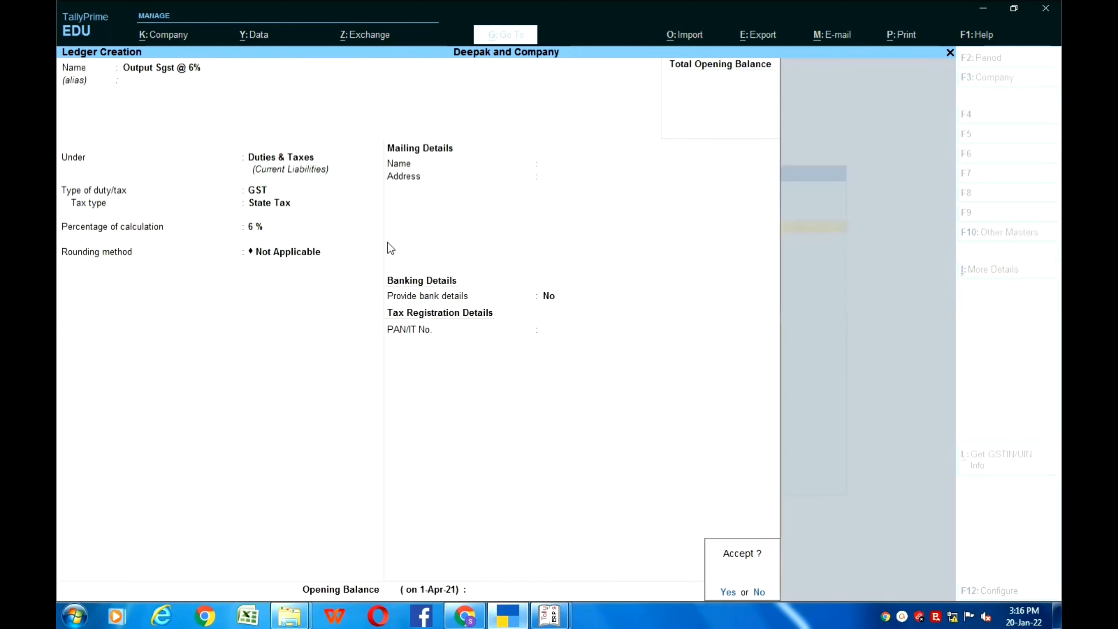
key("Return")
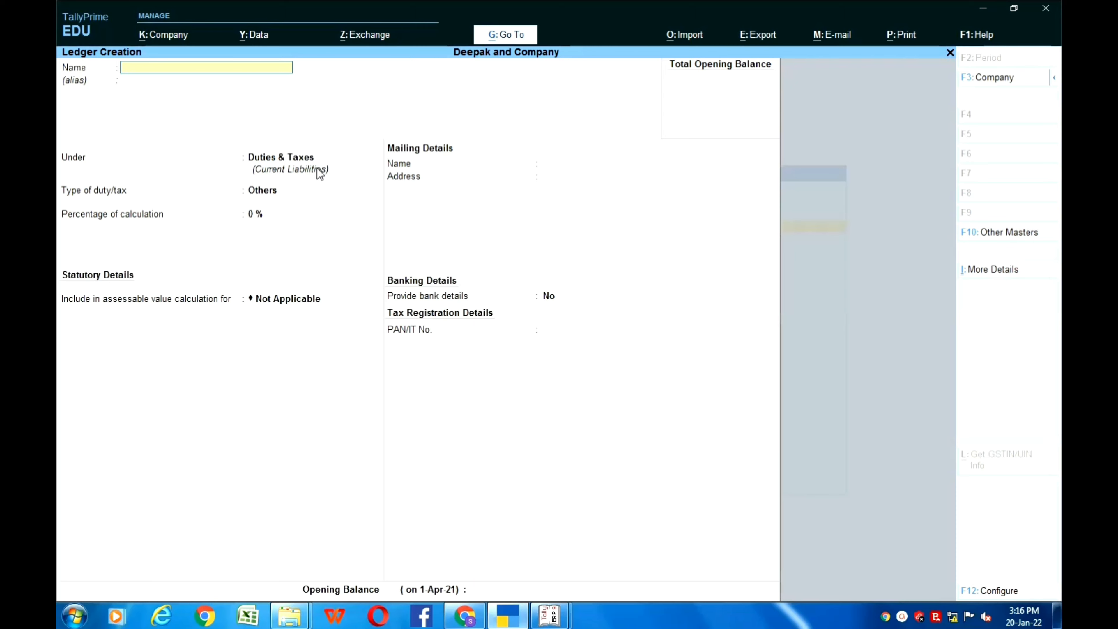
- Name the new ledger Sale Igst @ 5%, group it under Sales Accounts and set its ledger type to Not Applicable
type("Sale Igst")
type("@ 5%")
key("Return")
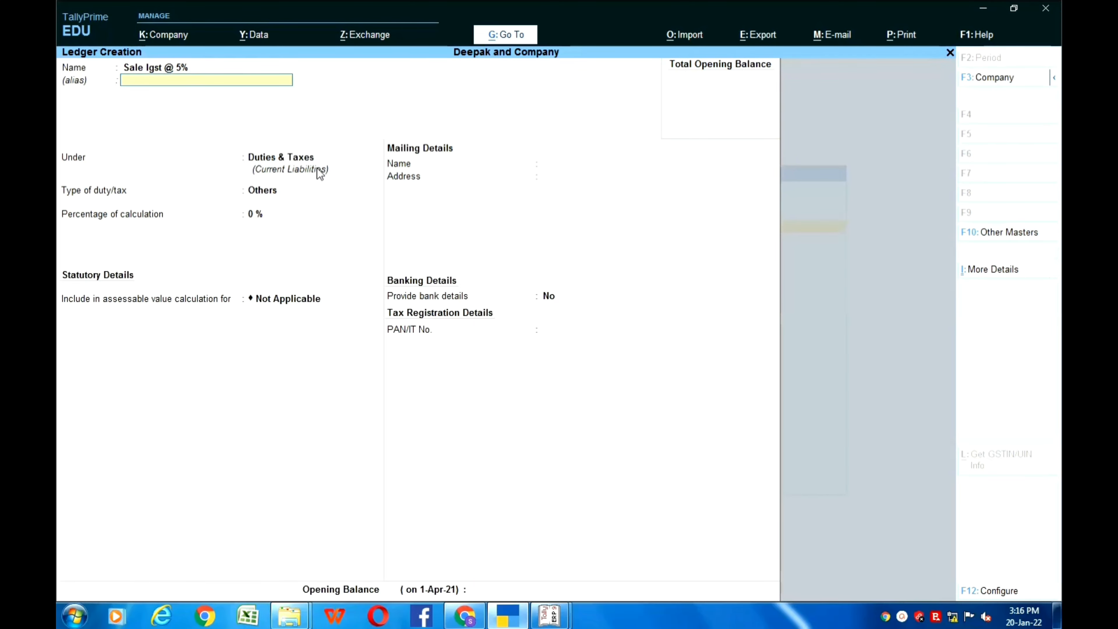
key("Return")
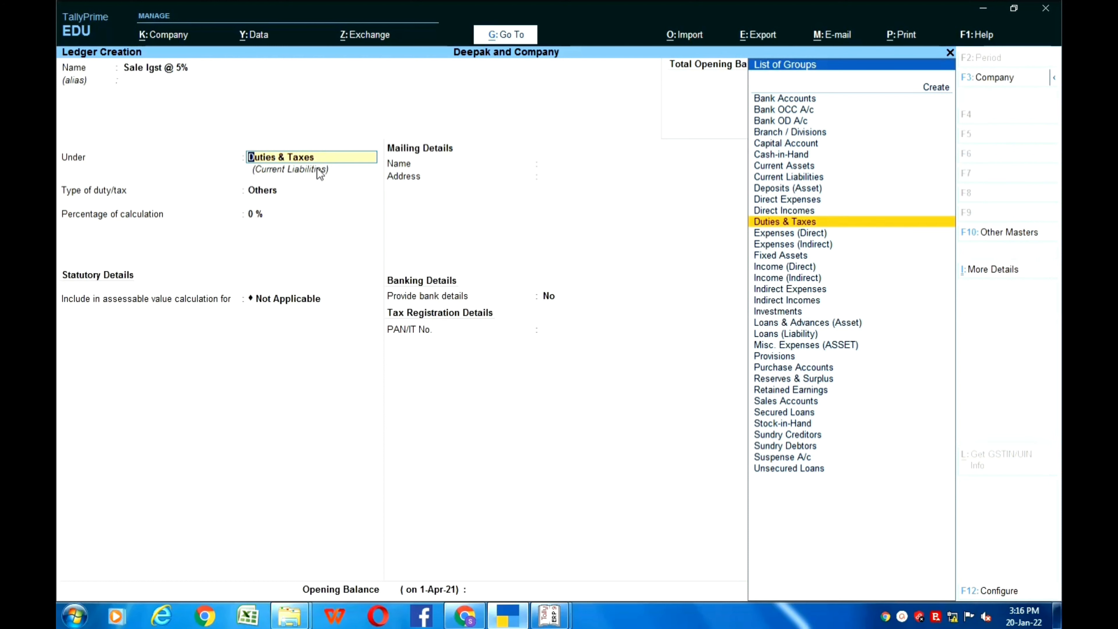
type("Sale")
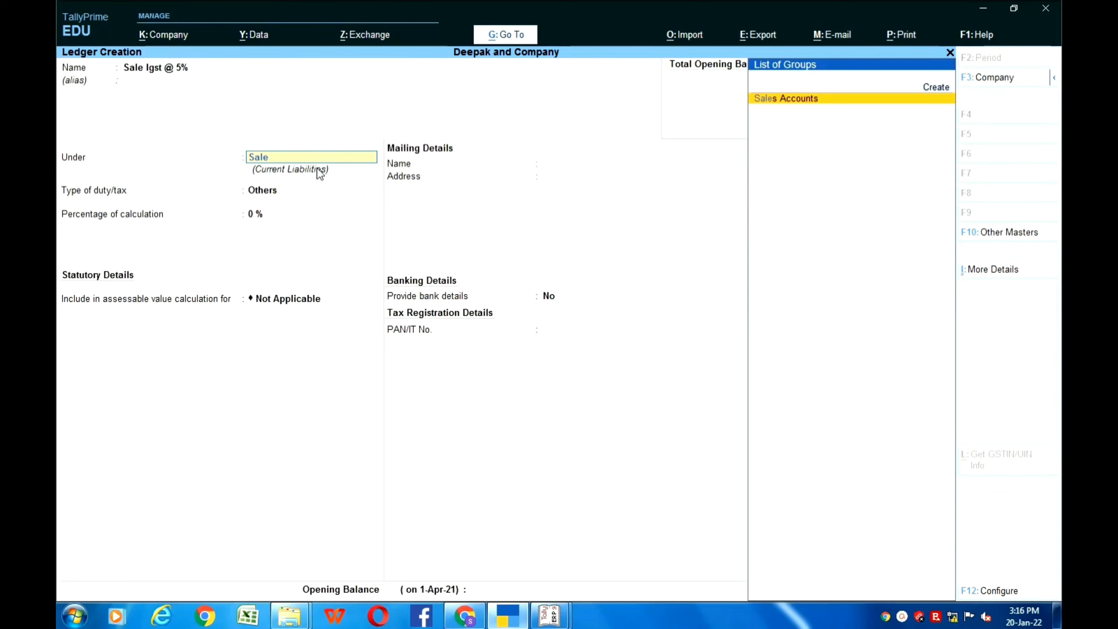
key("Return")
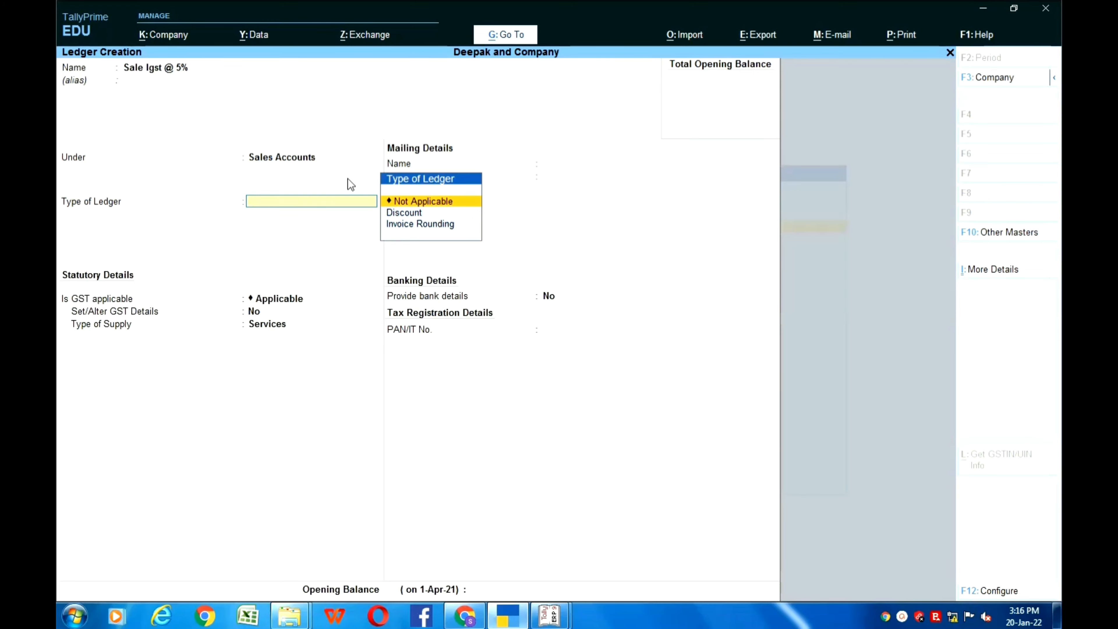
key("Return")
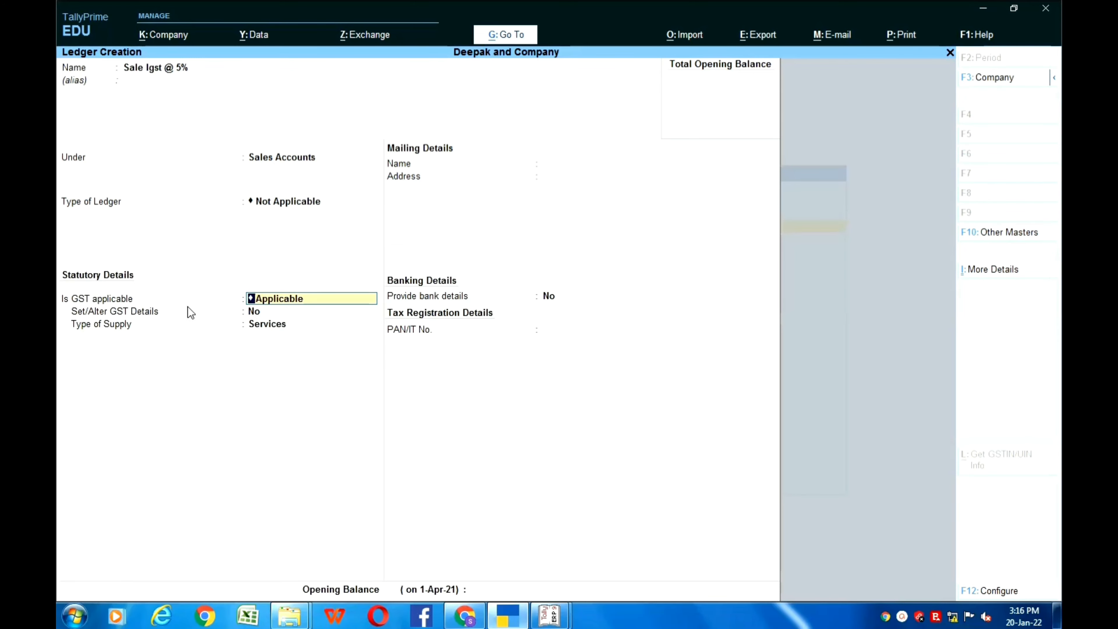
- Enable setting GST details for the Sale Igst @ 5% ledger and open its detailed tax rate history
left_click(287, 307)
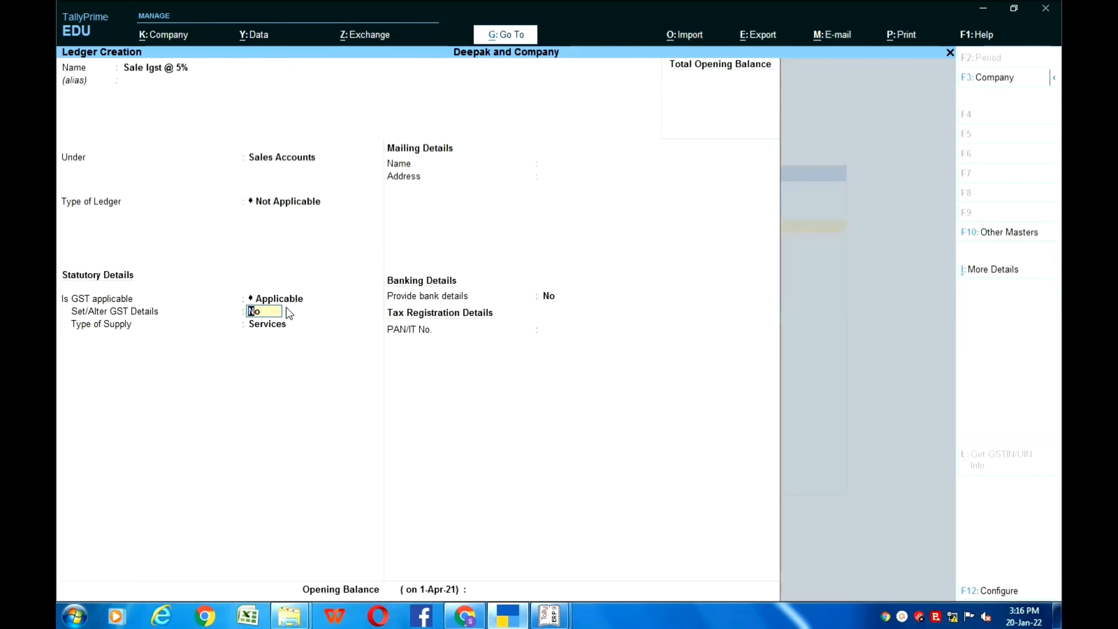
type("y")
key("Return")
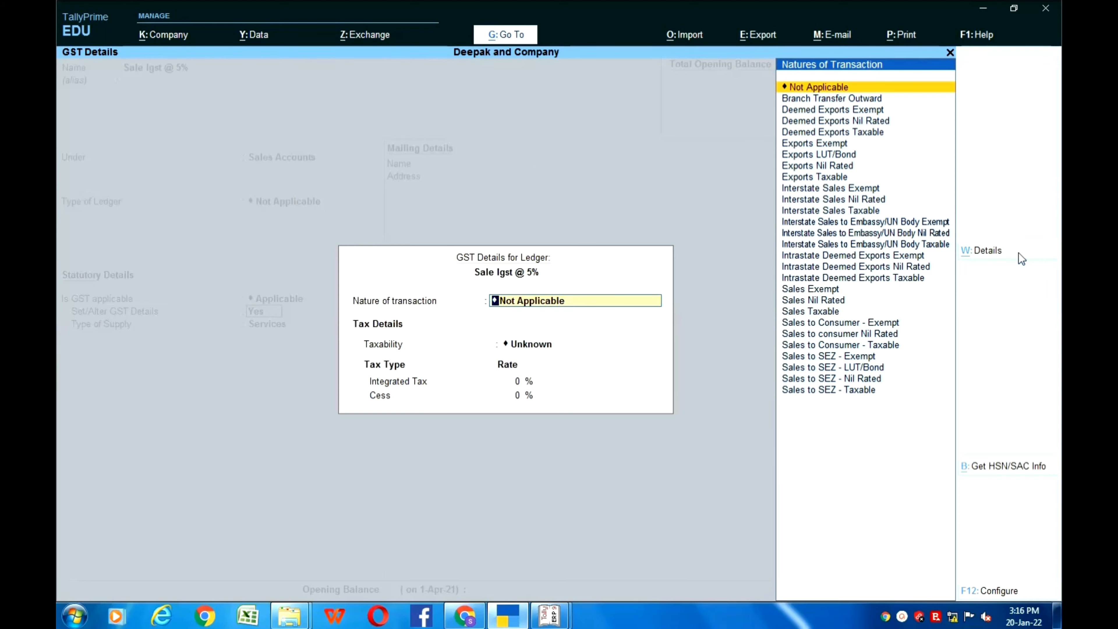
left_click(975, 250)
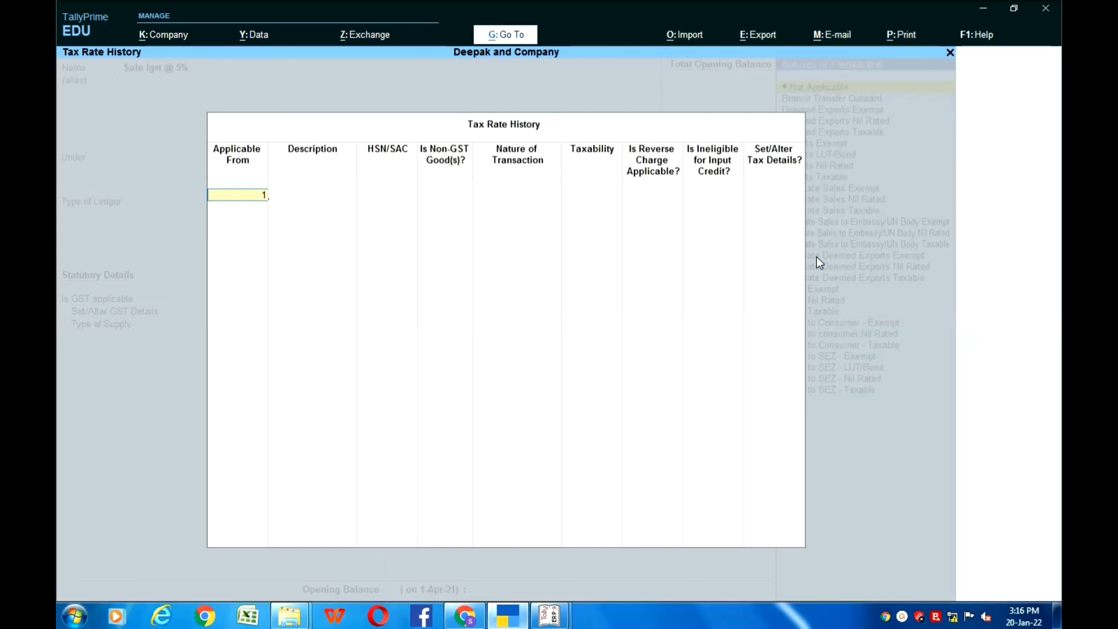
- Add a tax rate entry applicable from 1-Apr-21 with description Mobile, HSN/SAC 1111 and non-GST goods set to No
type("1")
key("Return")
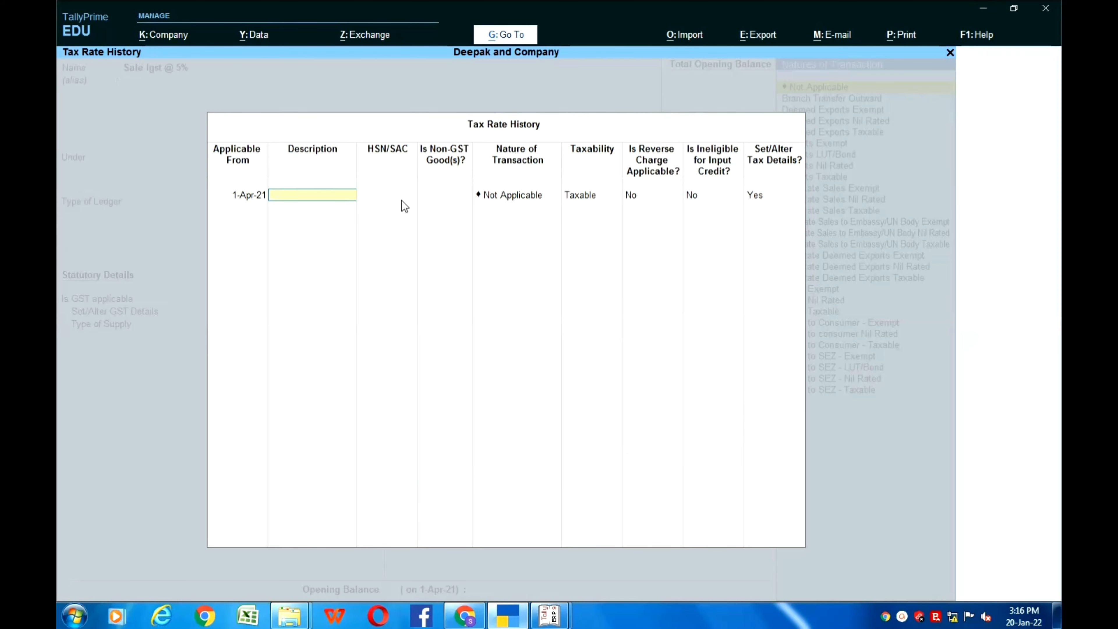
type("Mobile")
key("Return")
type("1111")
key("Return")
key("Return")
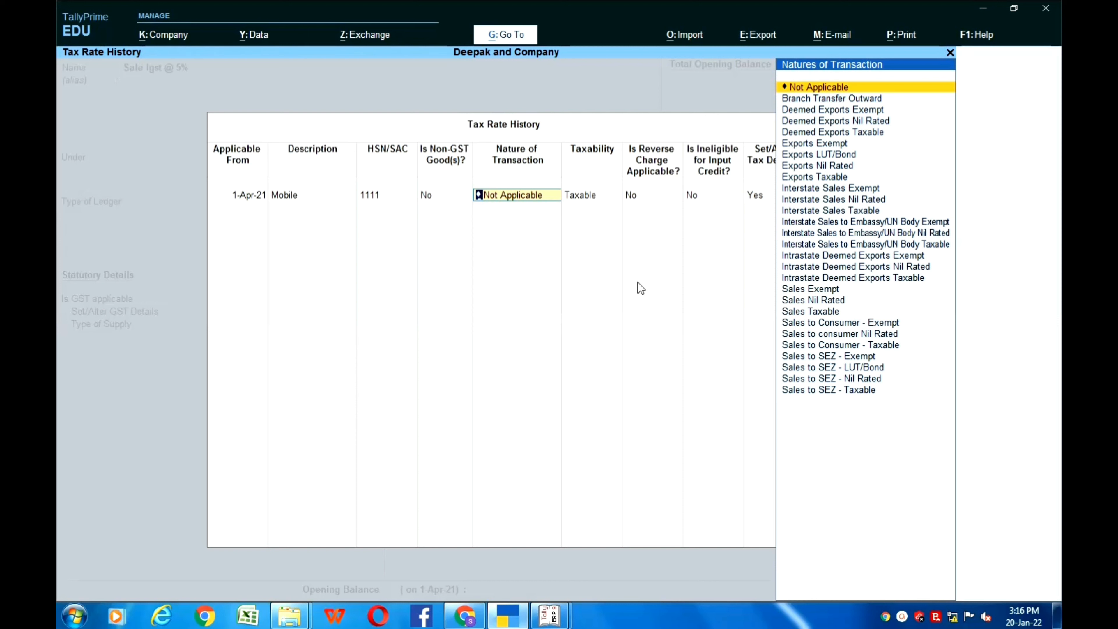
- Set the nature of transaction of the Mobile tax rate entry to Interstate Sales Taxable
type("Inte")
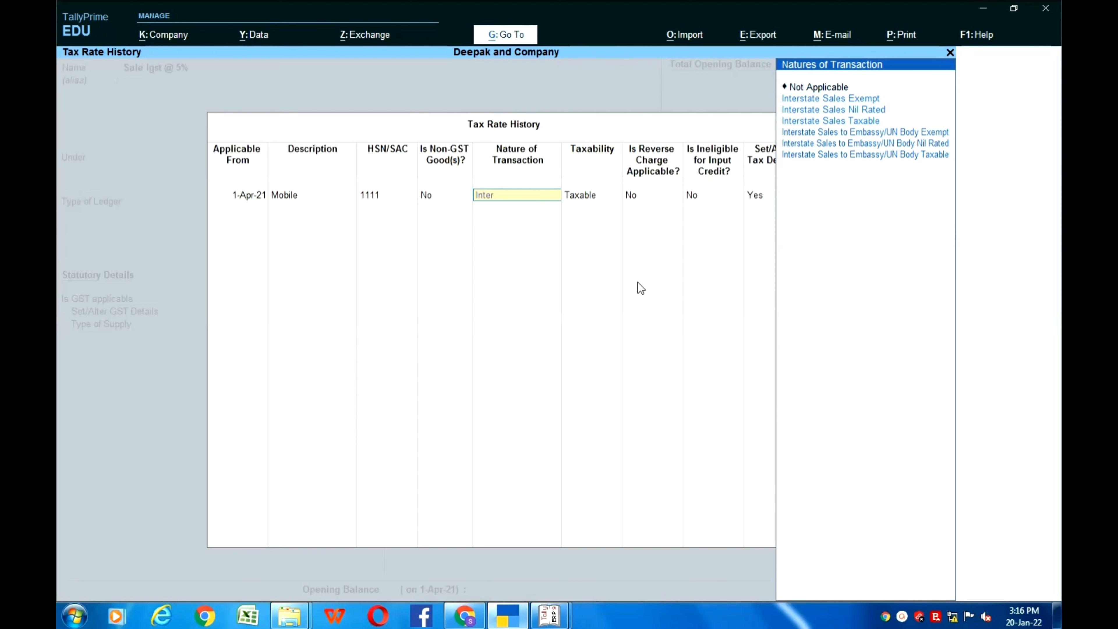
type("r St")
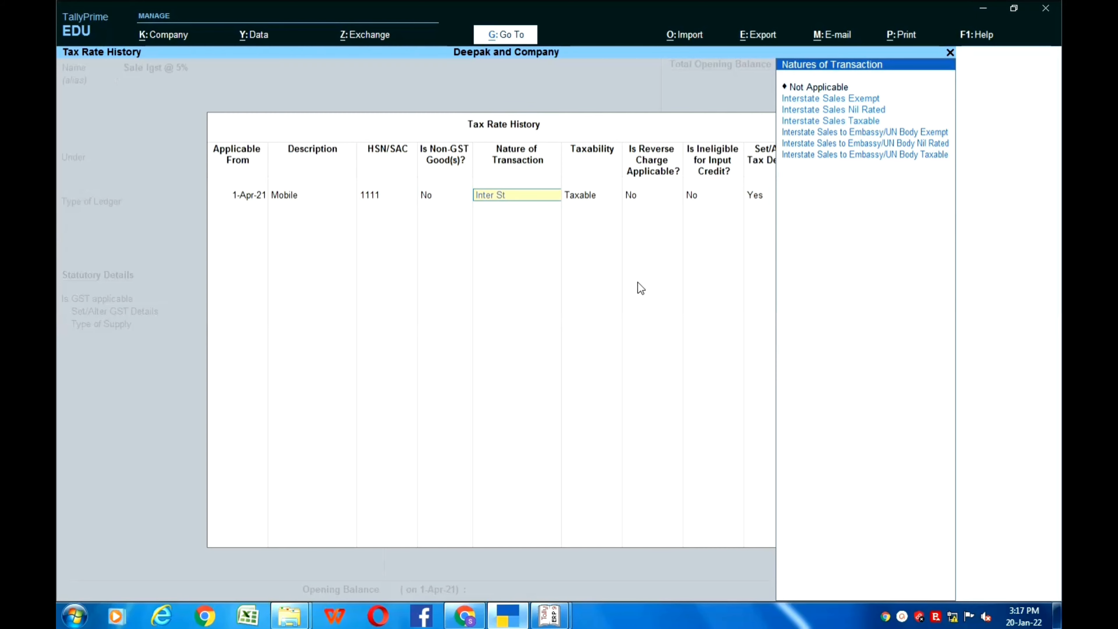
type("ate Sales Ta")
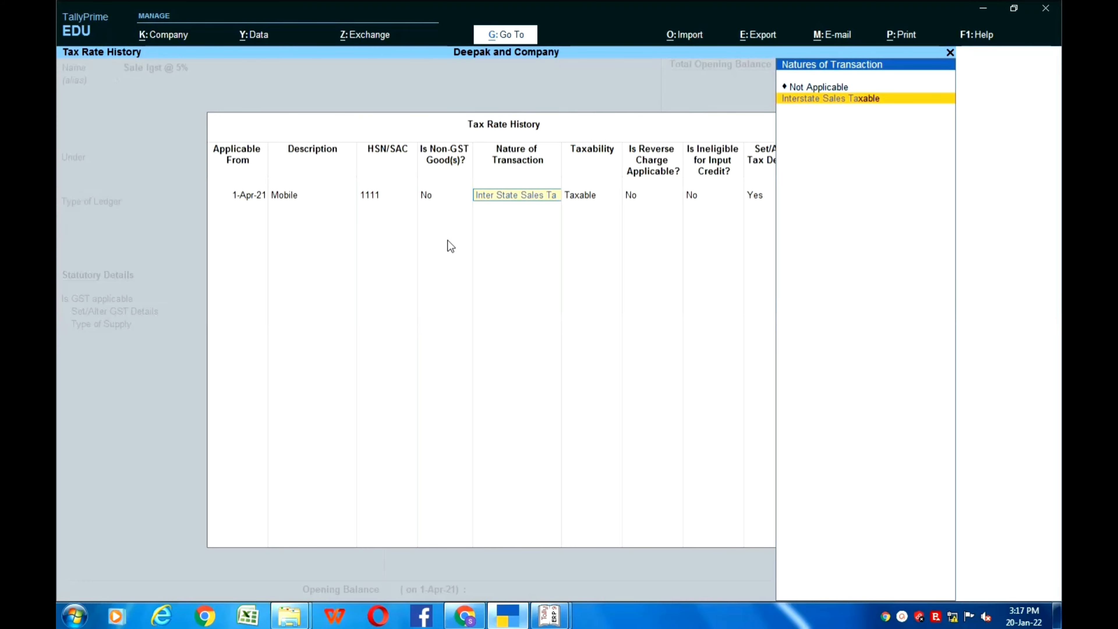
key("Return")
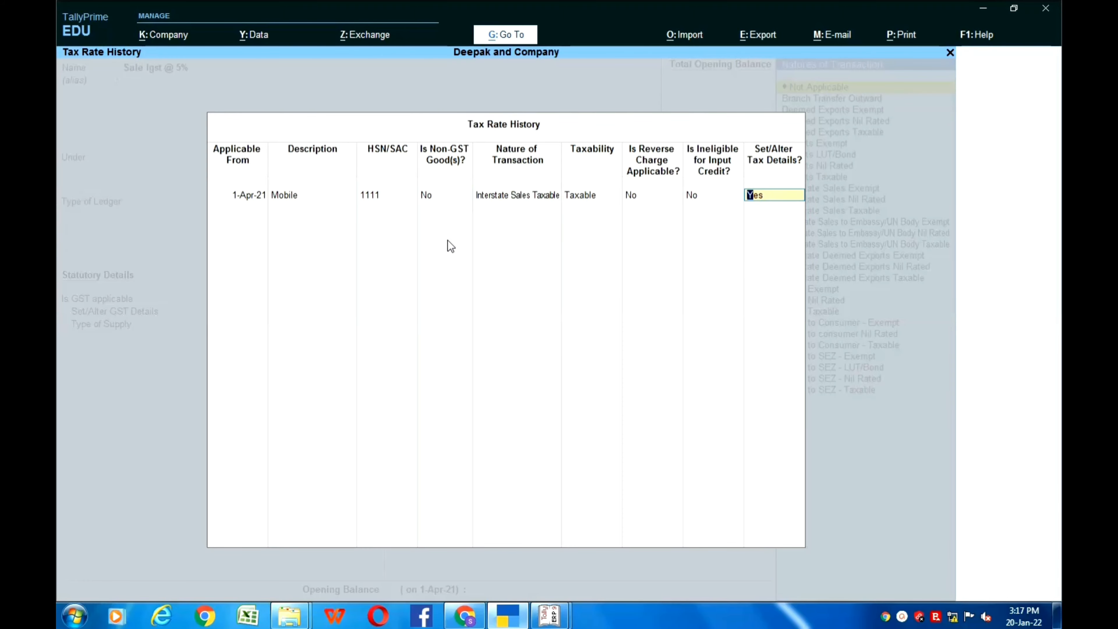
- Set the integrated tax rate to 5% with cess at 0%, and accept the GST details for the sales ledger
key("Return")
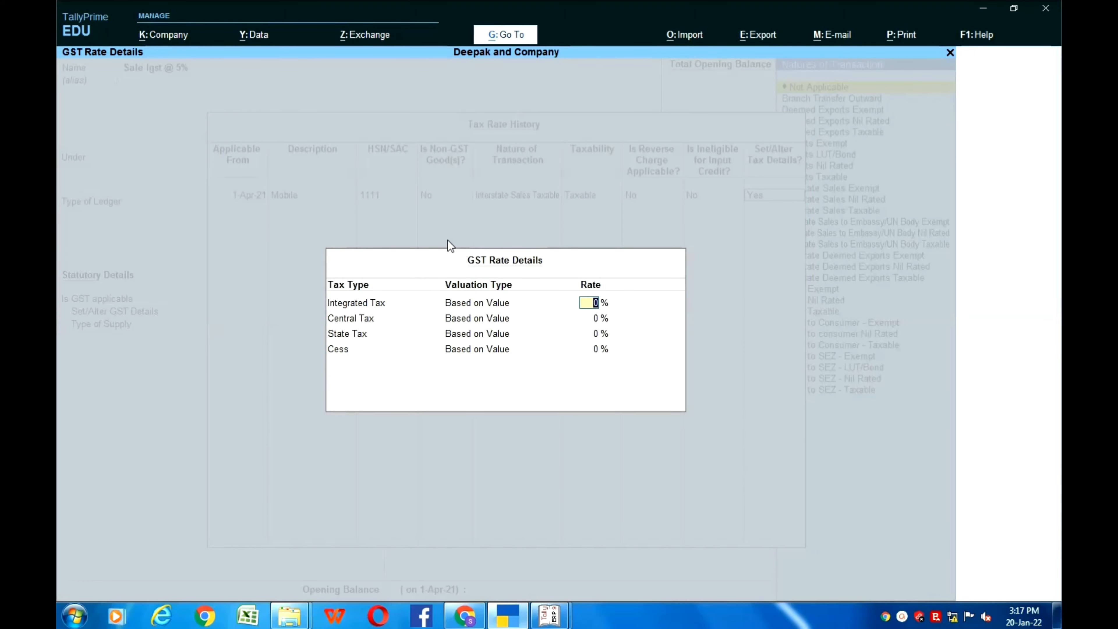
type("5")
key("Return")
key("Return")
key("Return")
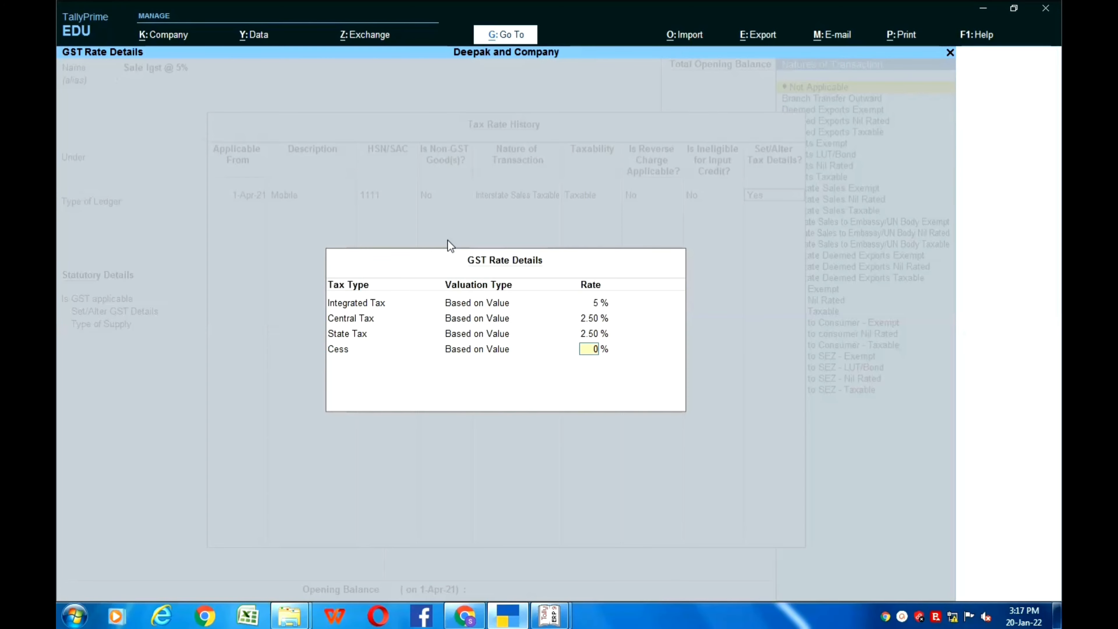
key("Return")
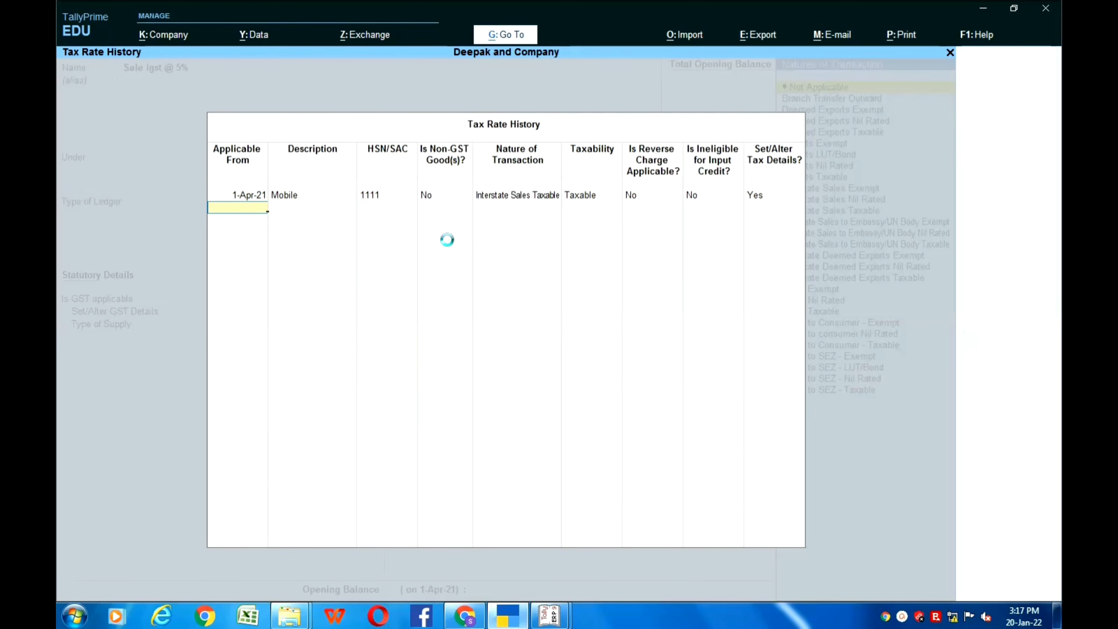
key("Return")
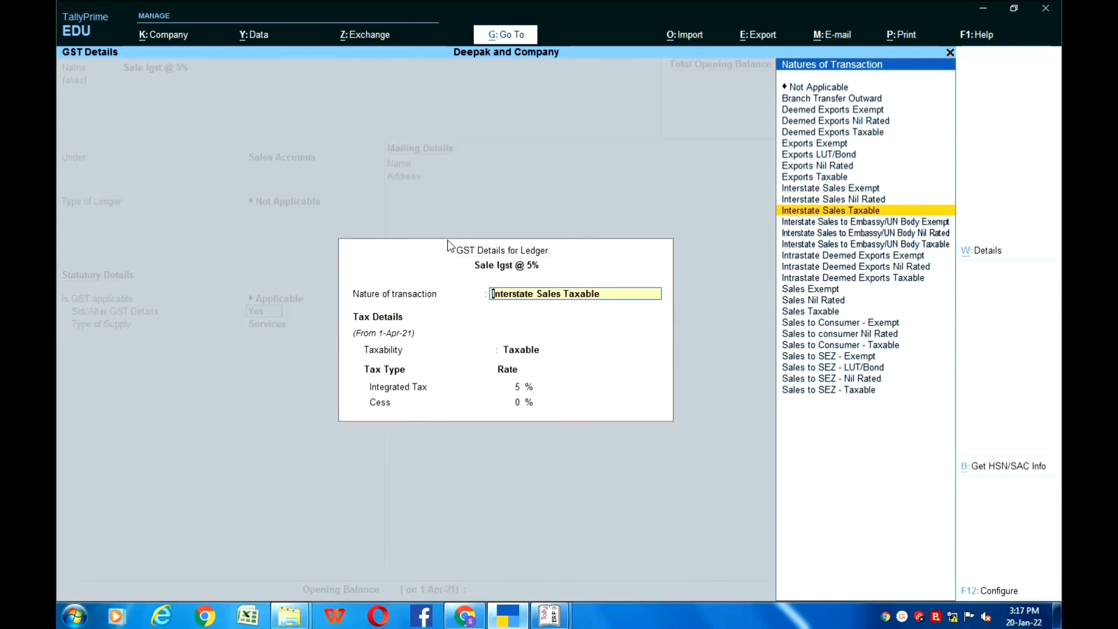
key("Return")
key("Return")
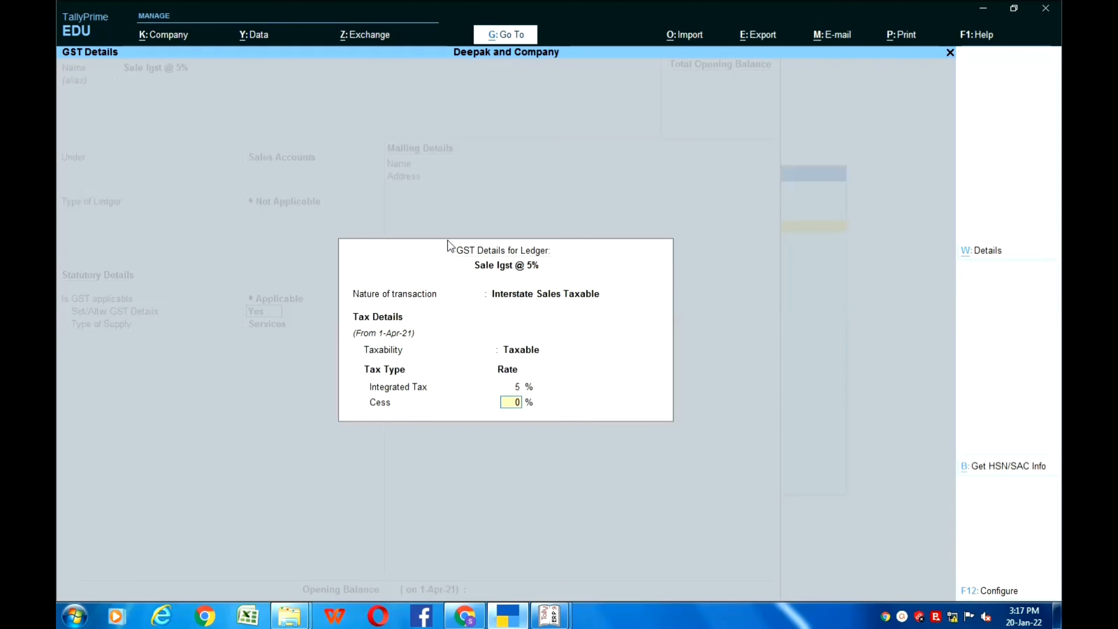
key("Return")
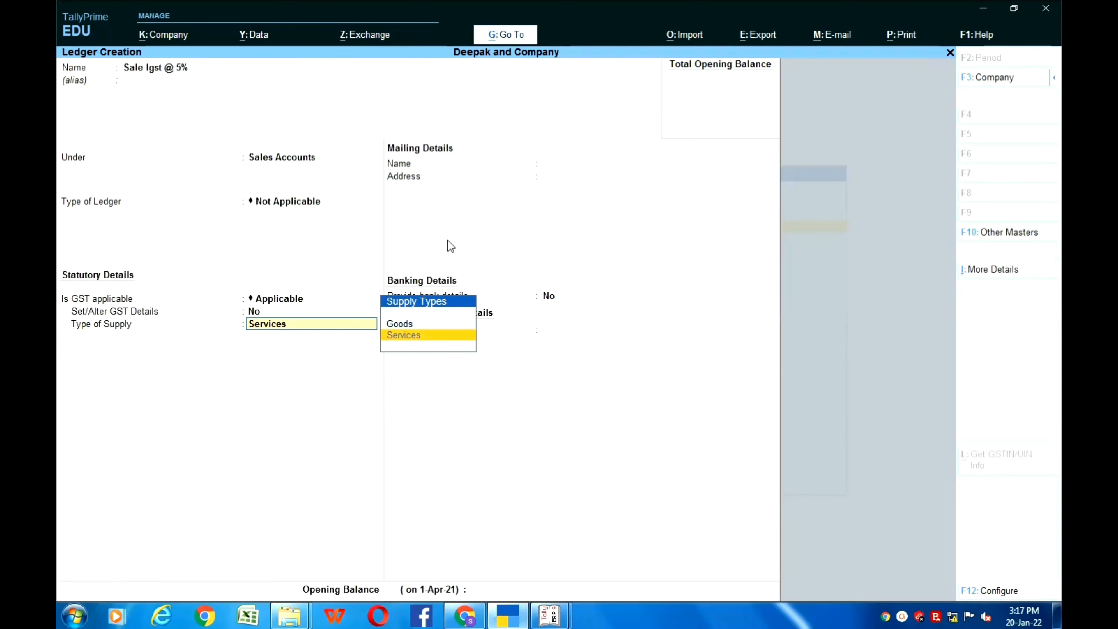
- Set the type of supply to Goods, leave bank details off and save the Sale Igst @ 5% ledger
key("Up")
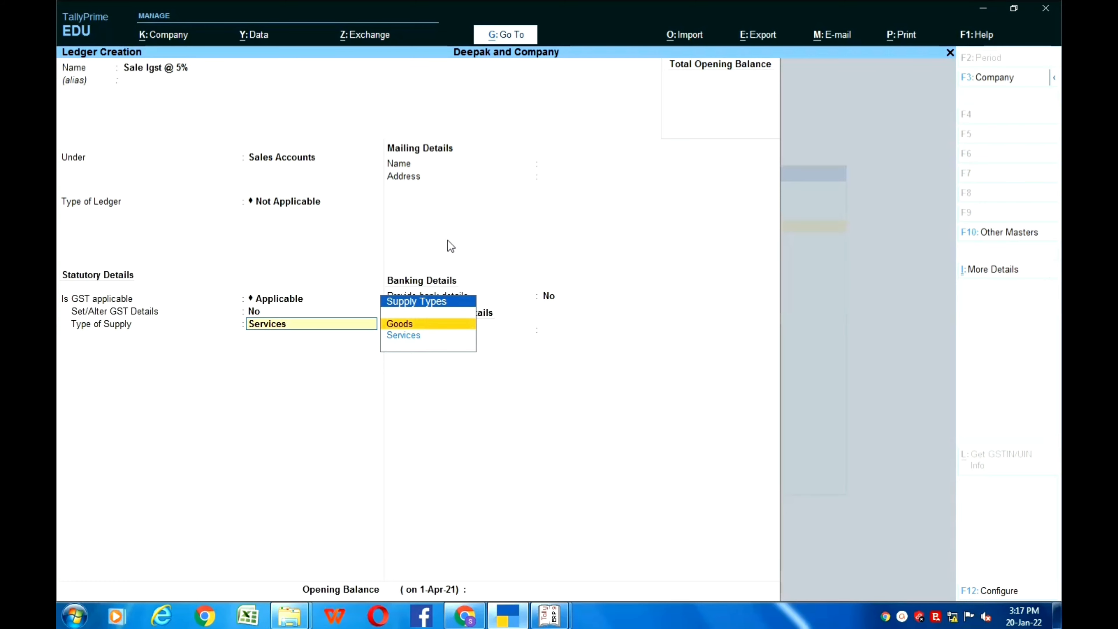
key("Return")
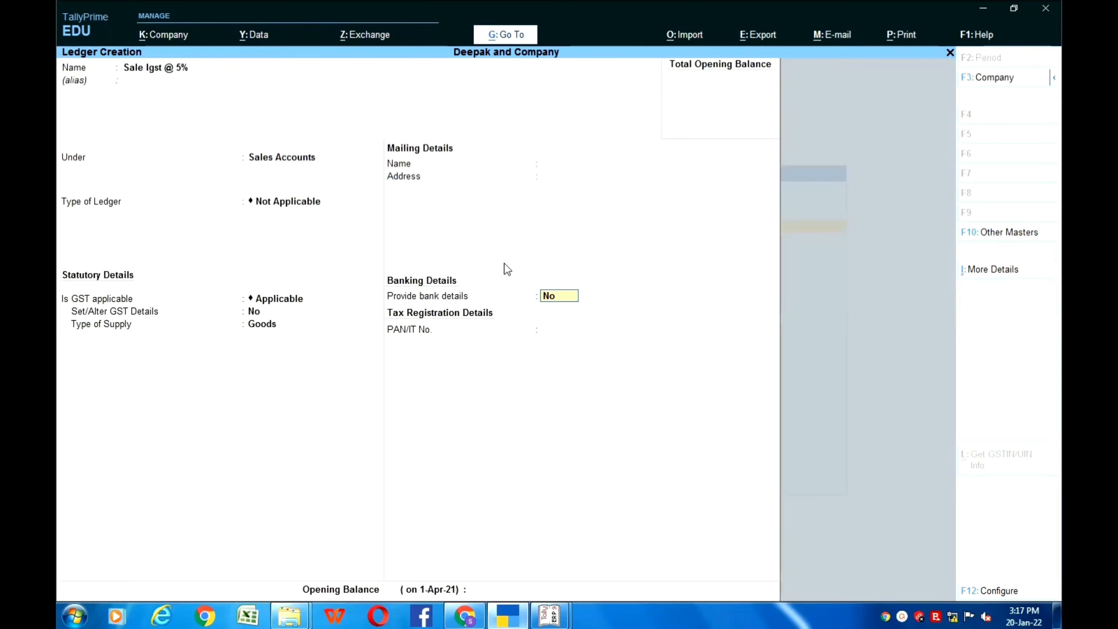
key("Return")
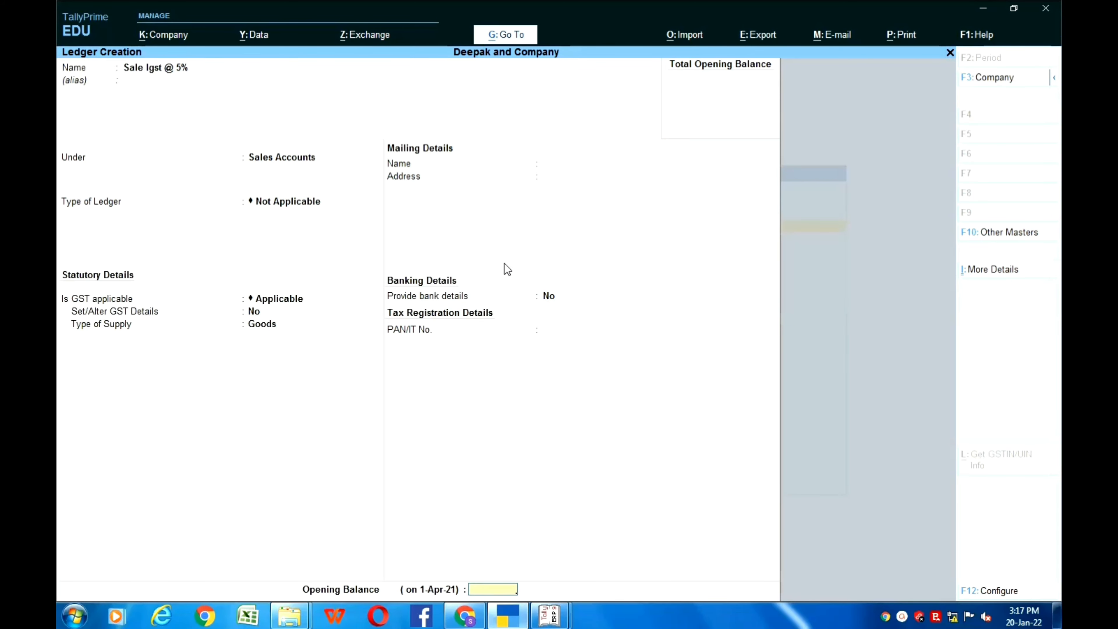
key("Return")
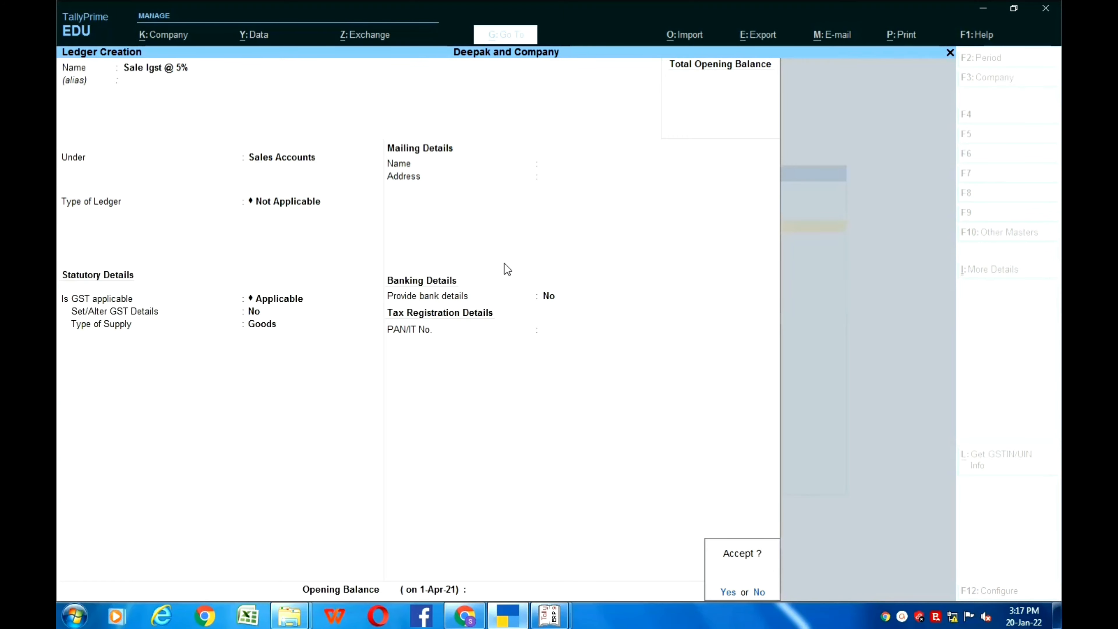
key("y")
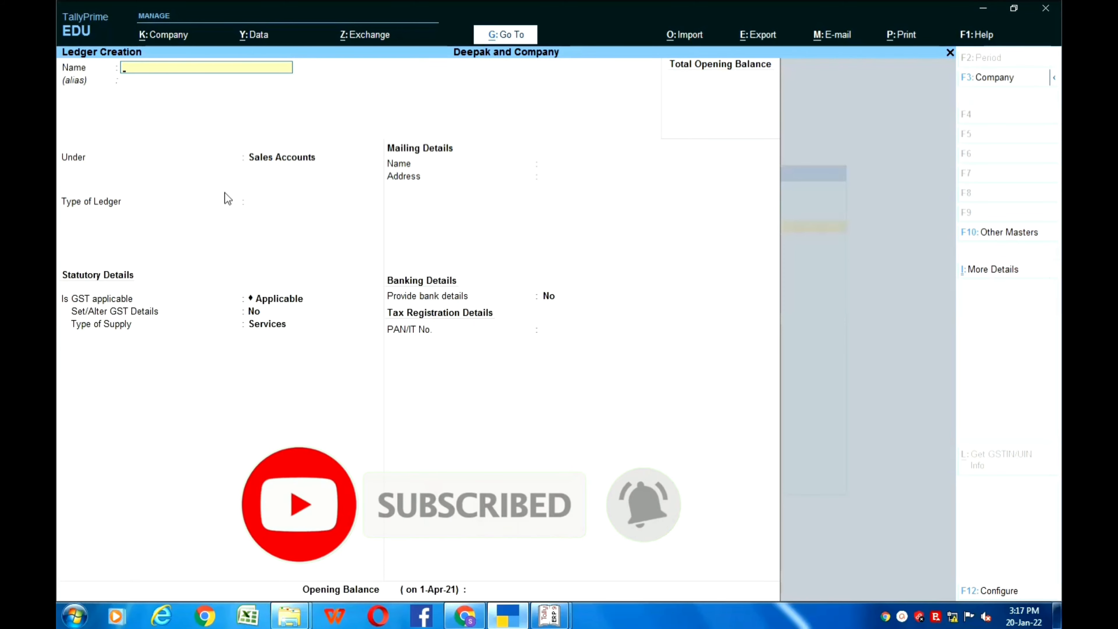
- Name the new ledger Output Igst @ 5% and group it under Duties & Taxes
type("Output")
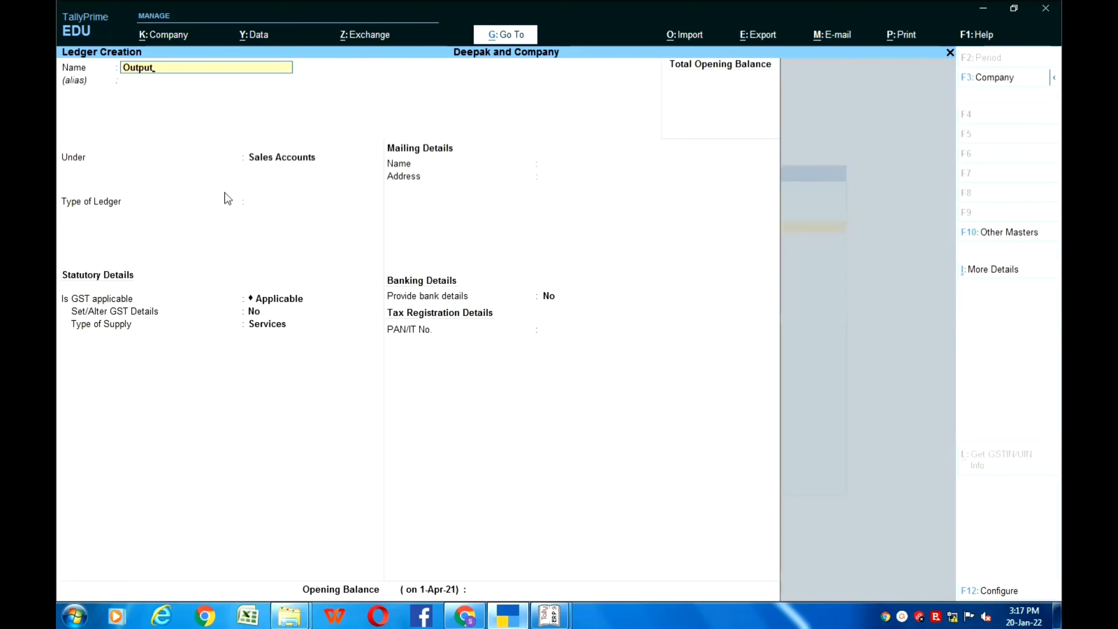
type(" Igst @ 5%")
key("Return")
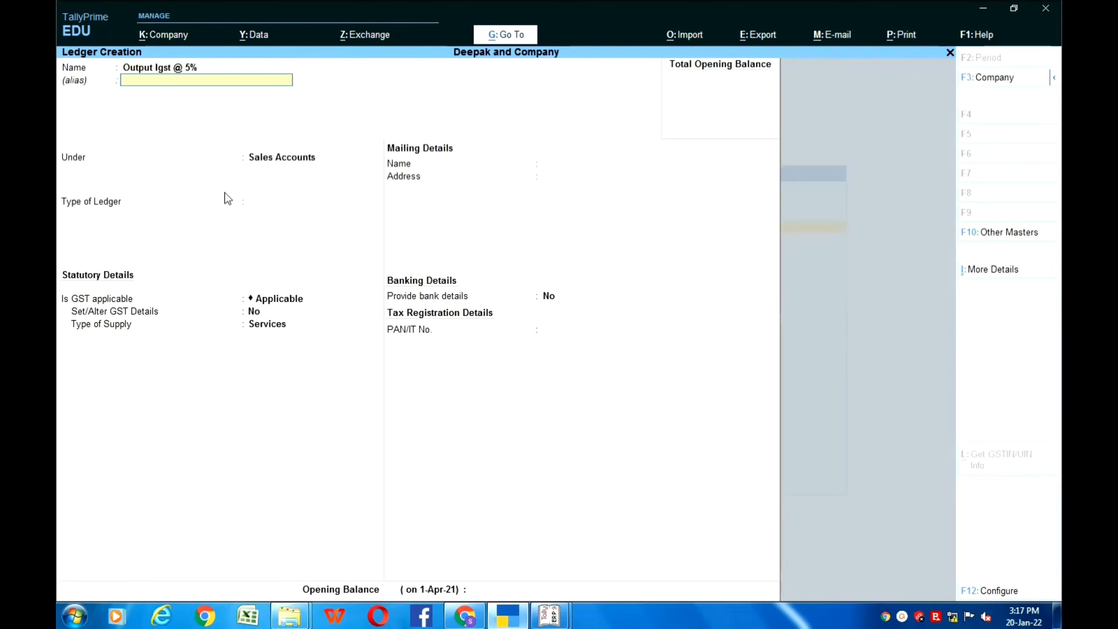
key("Return")
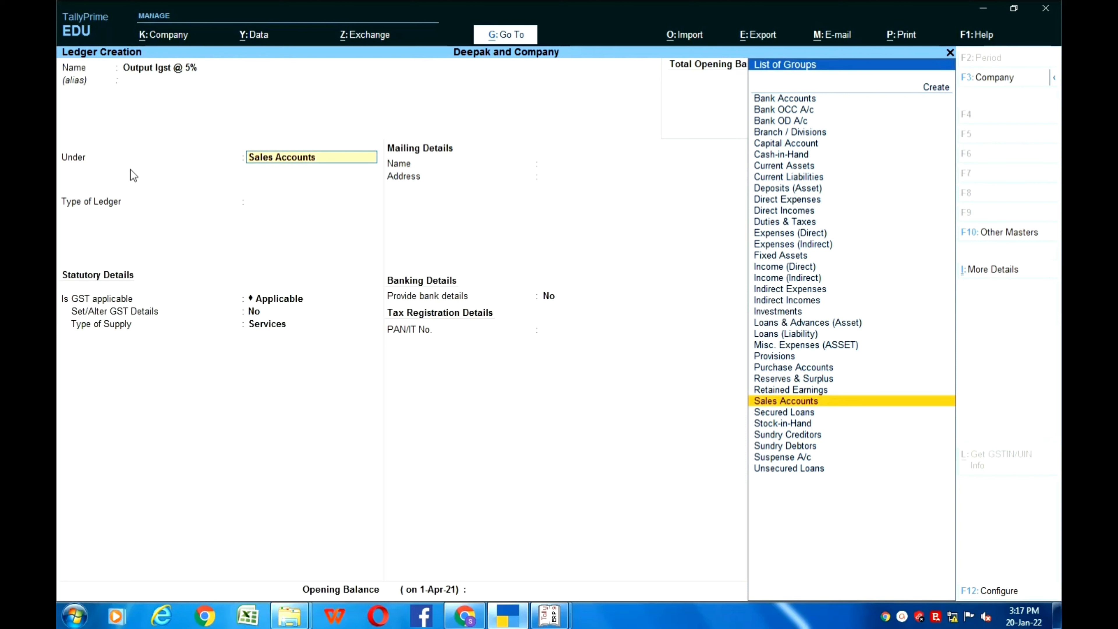
type("Du")
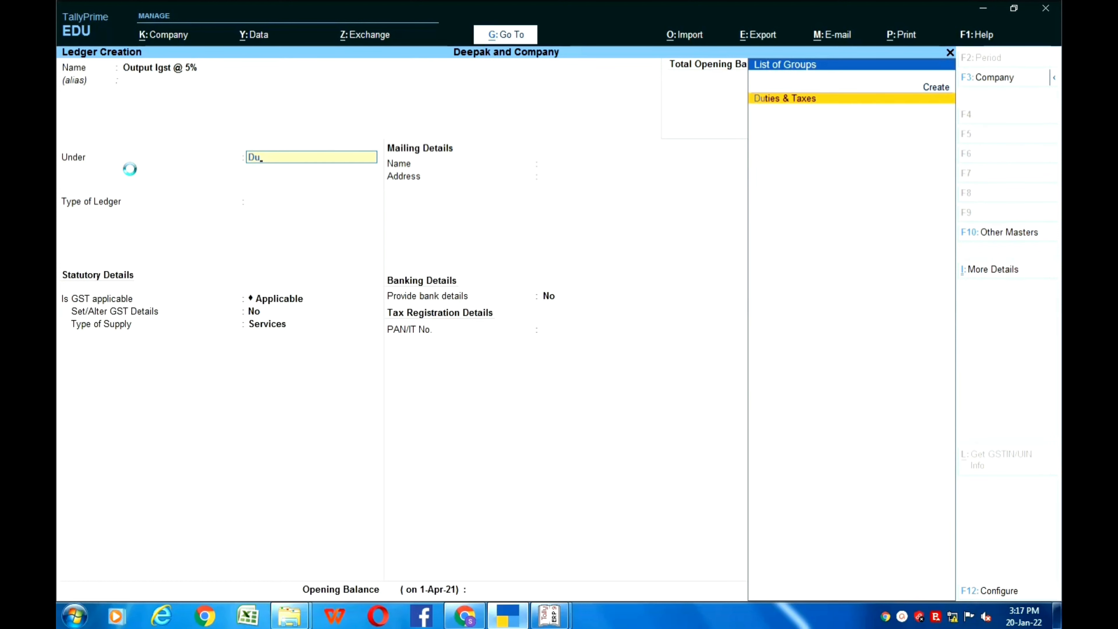
key("Return")
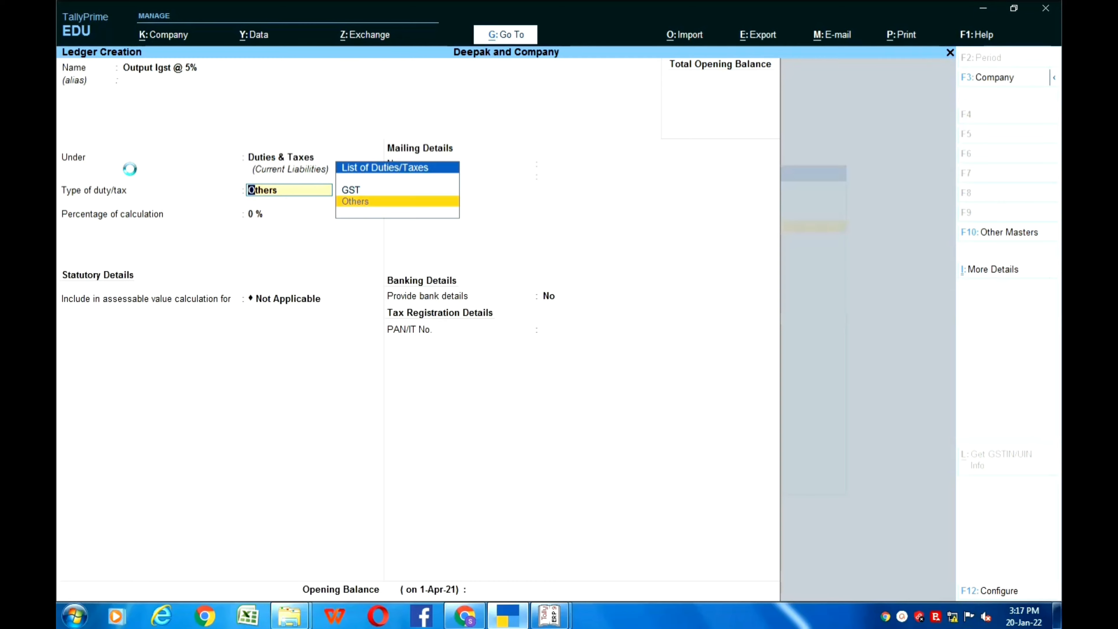
- Set the ledger's type of duty/tax to GST and its tax type to Integrated Tax
key("Up")
key("Return")
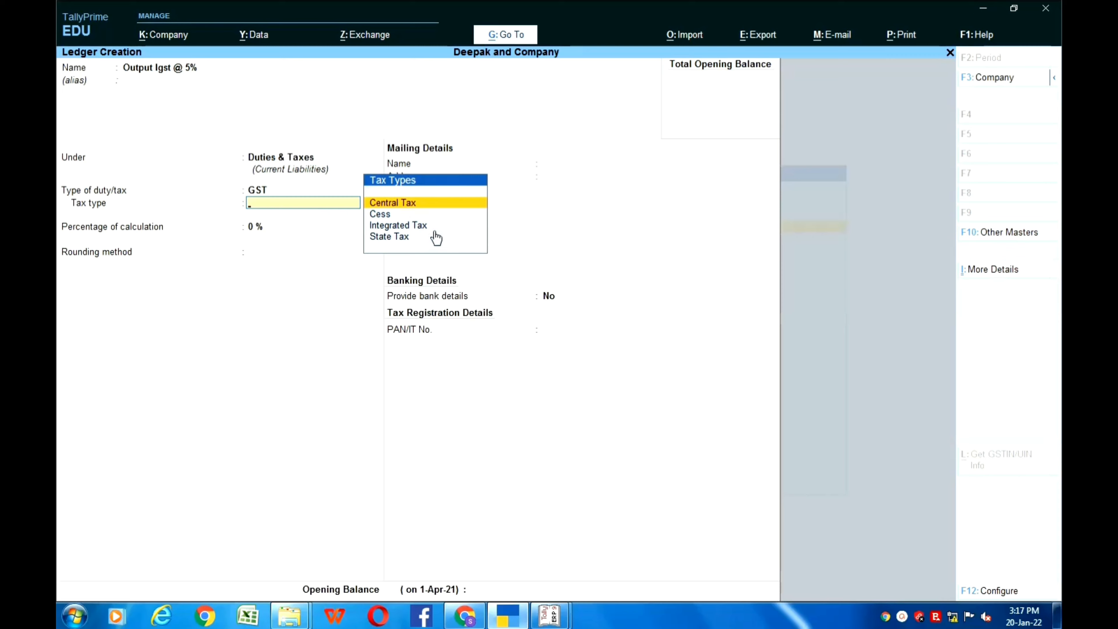
key("Down")
key("Down")
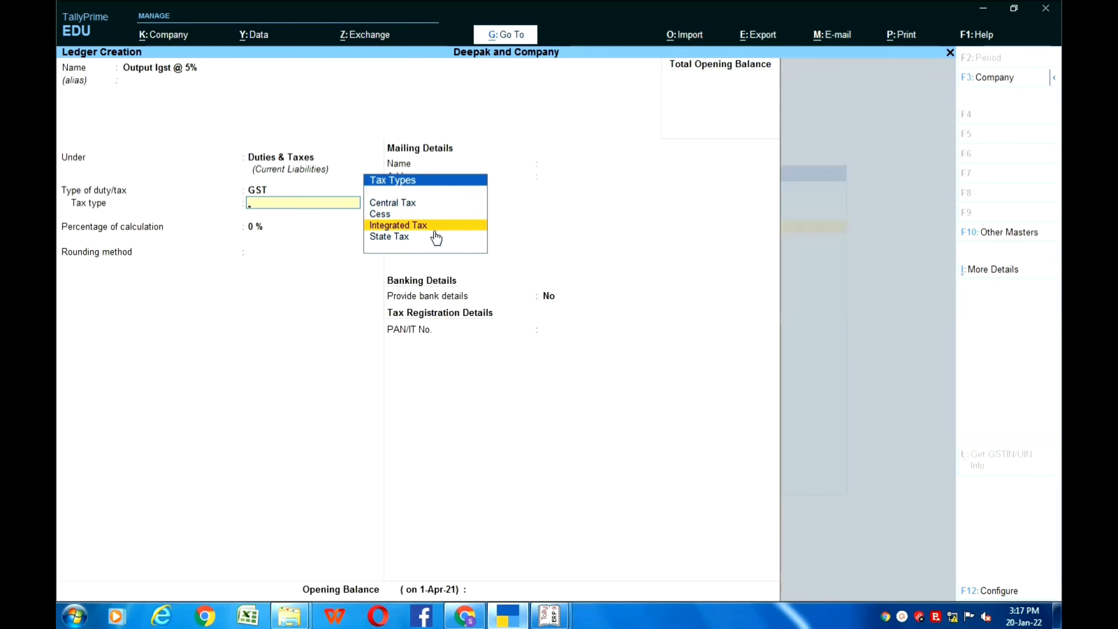
key("Return")
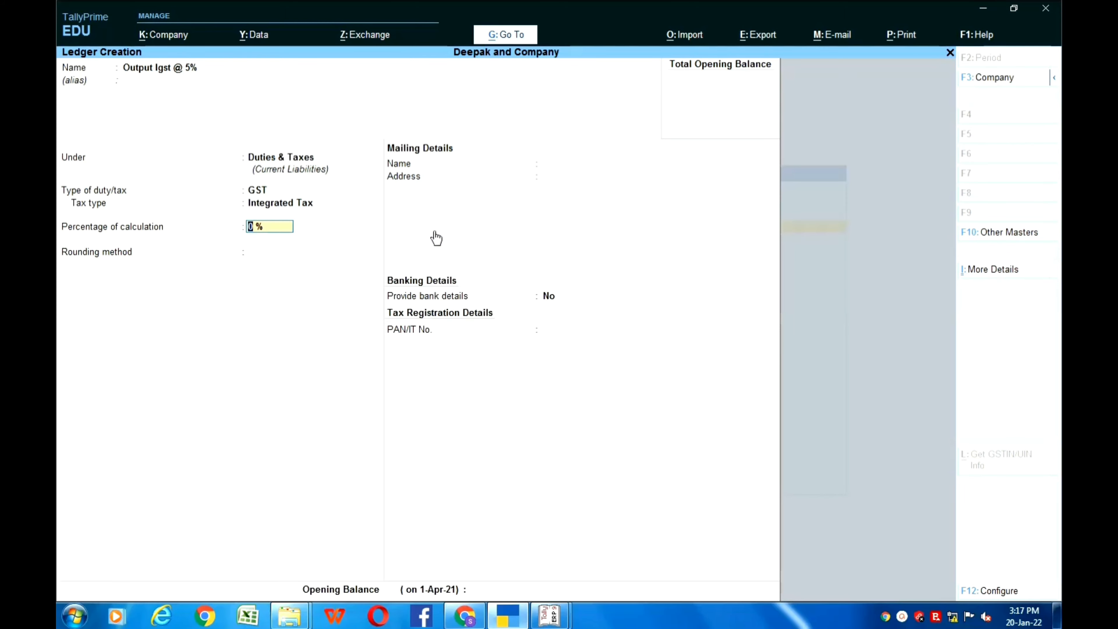
- Set the percentage of calculation to 5% with rounding Not Applicable, leave bank details off, save the ledger and leave ledger creation
type("5")
key("Return")
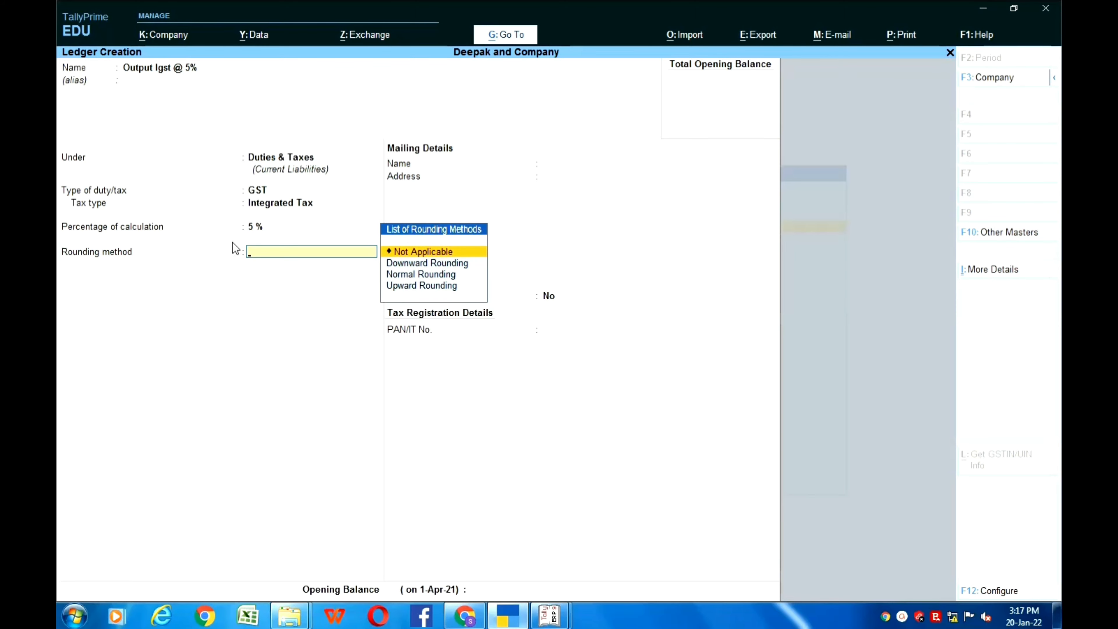
key("Return")
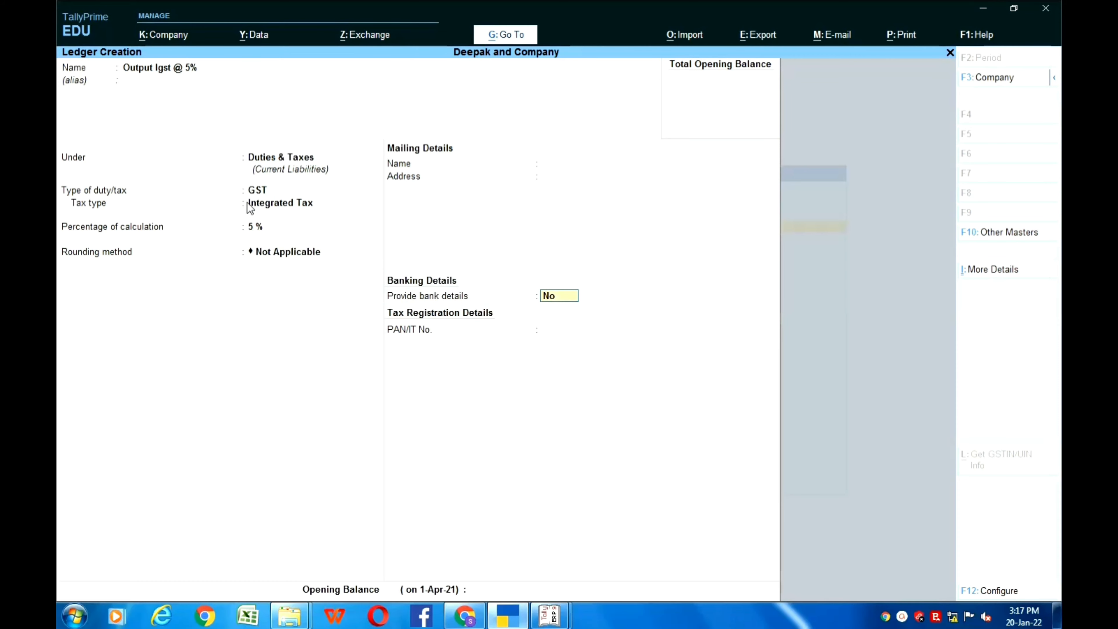
key("Return")
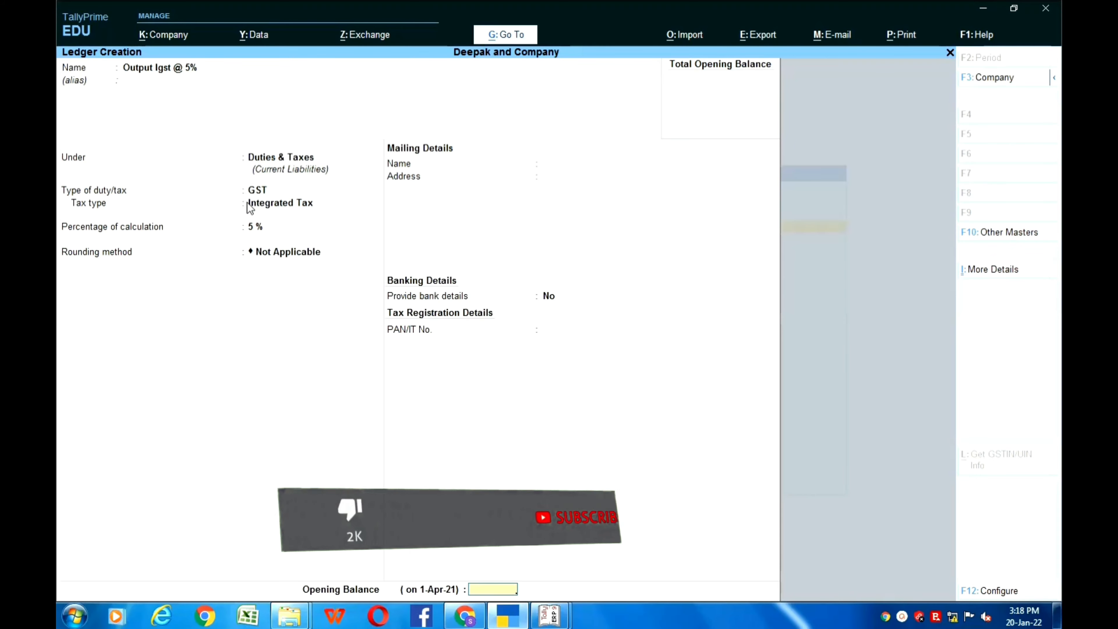
key("Return")
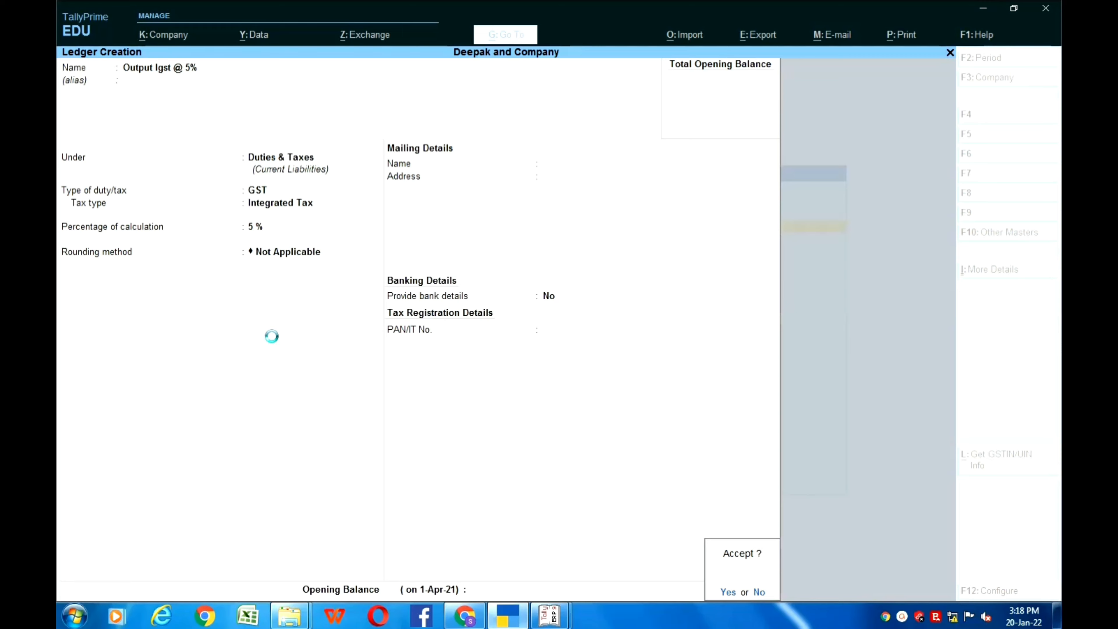
key("Return")
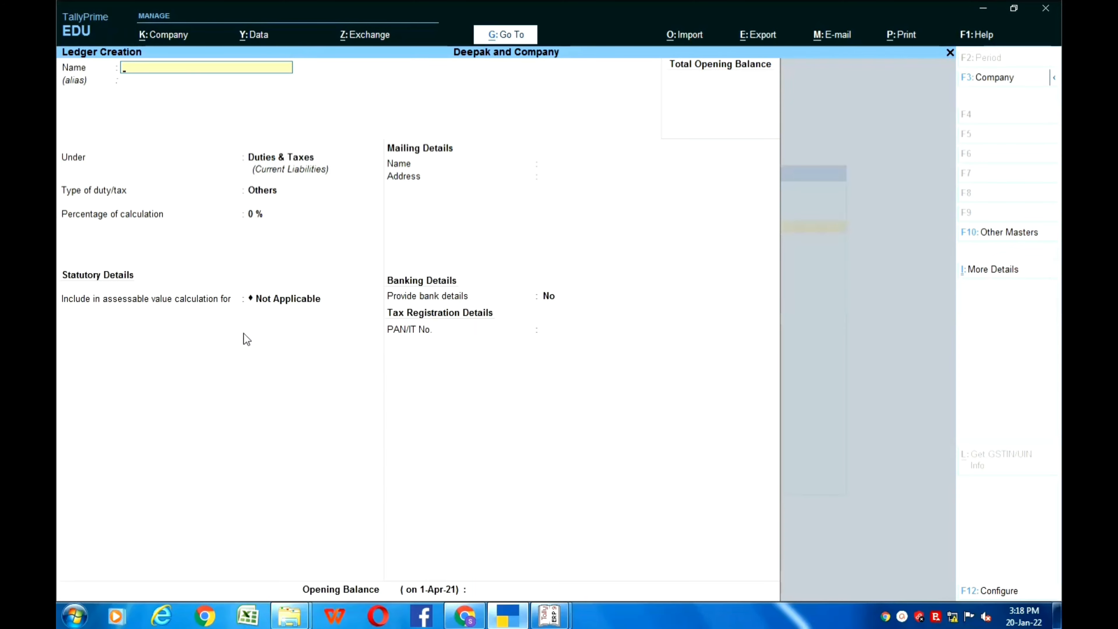
key("Escape")
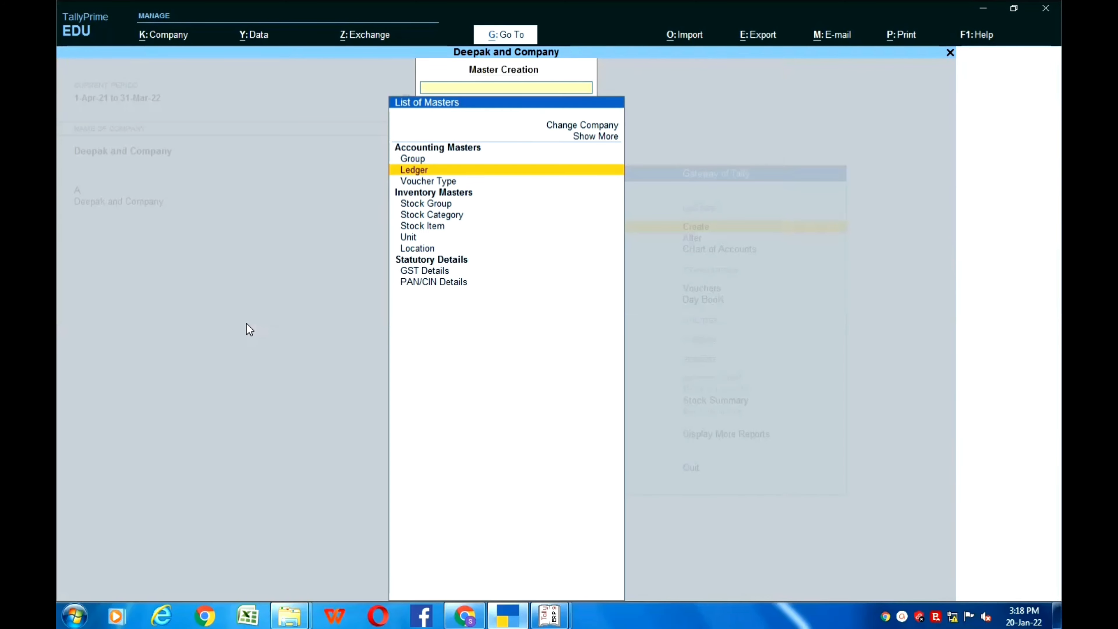
key("Escape")
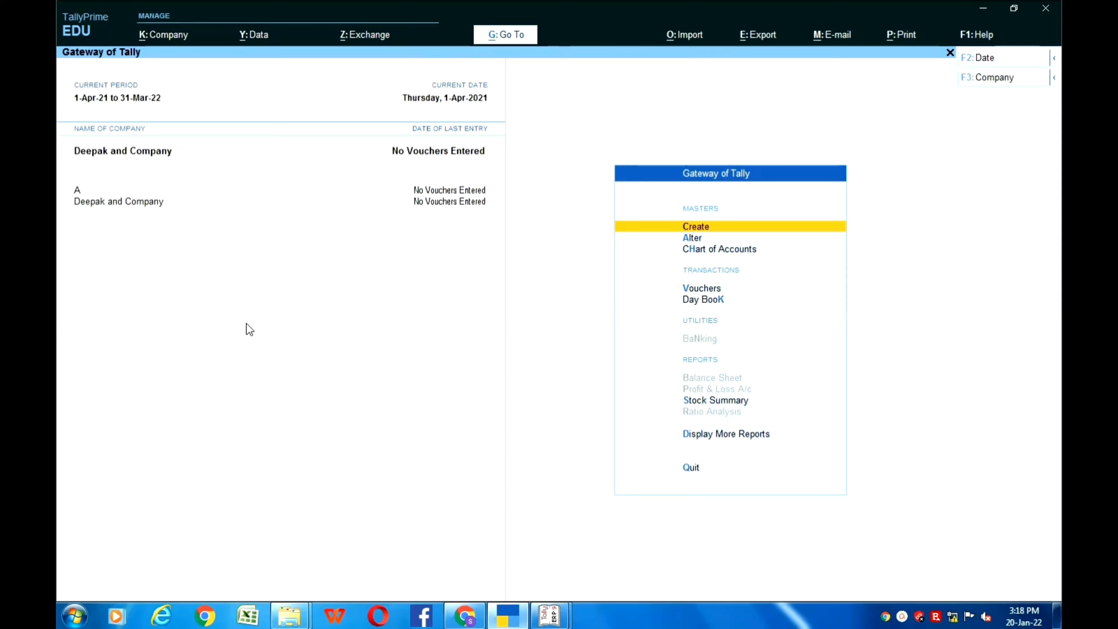
key("Escape")
key("Escape")
- Open the list of the company's existing ledgers for alteration
key("Down")
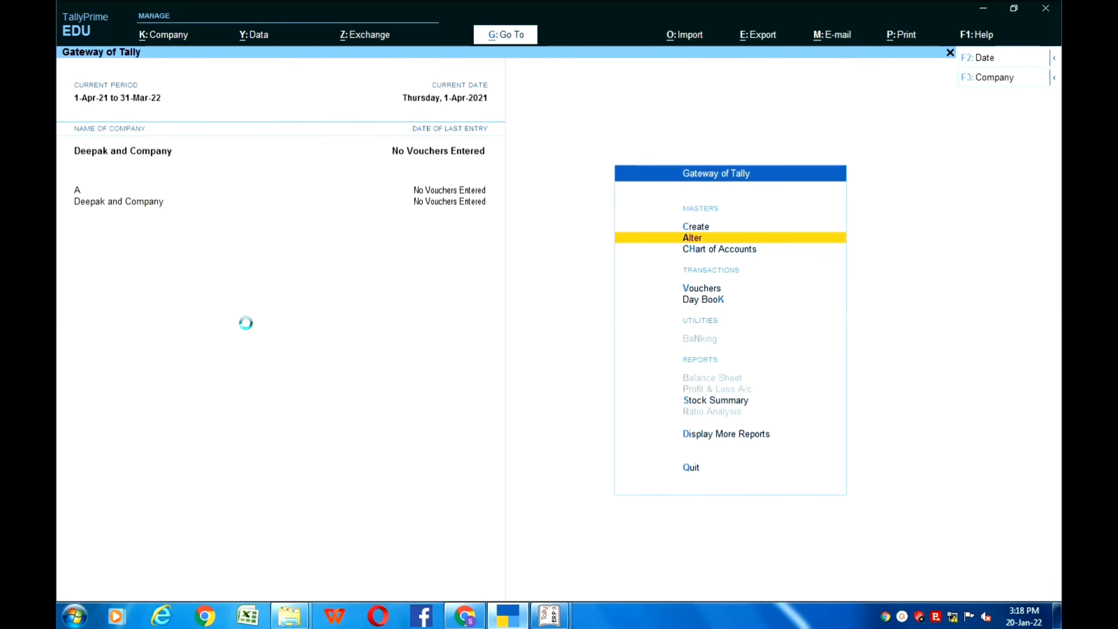
key("Return")
key("Down")
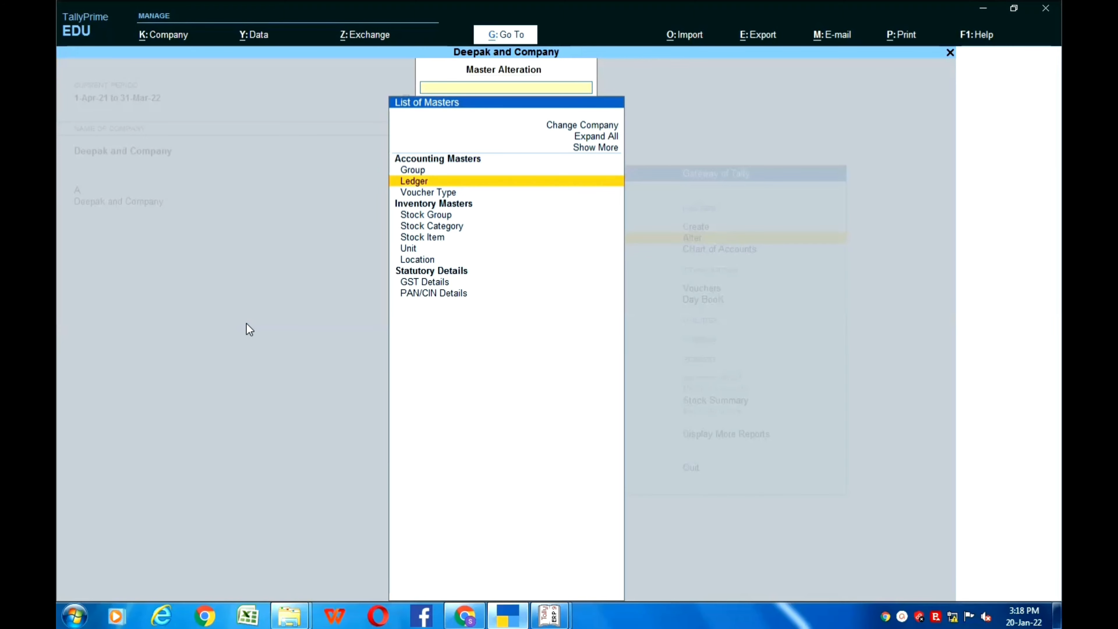
key("Down")
key("Up")
key("Return")
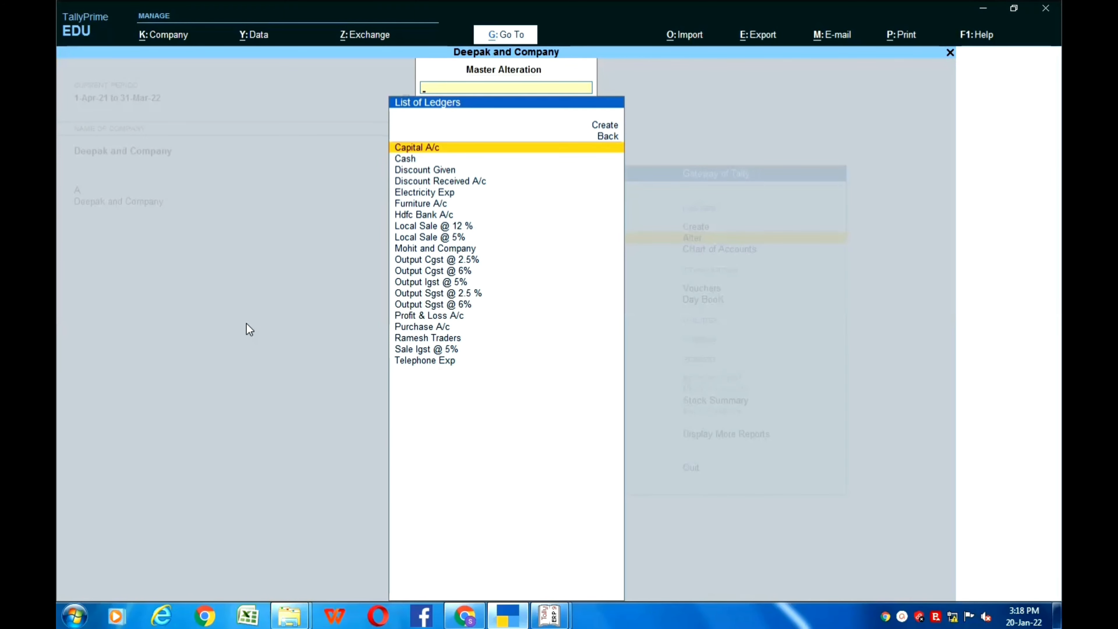
- Look through the ledger list to check the GST sales and output tax ledgers, starting from Local Sale @ 12 %
key("Down")
key("Down")
key("Down")
key("Down")
key("Down")
key("Down")
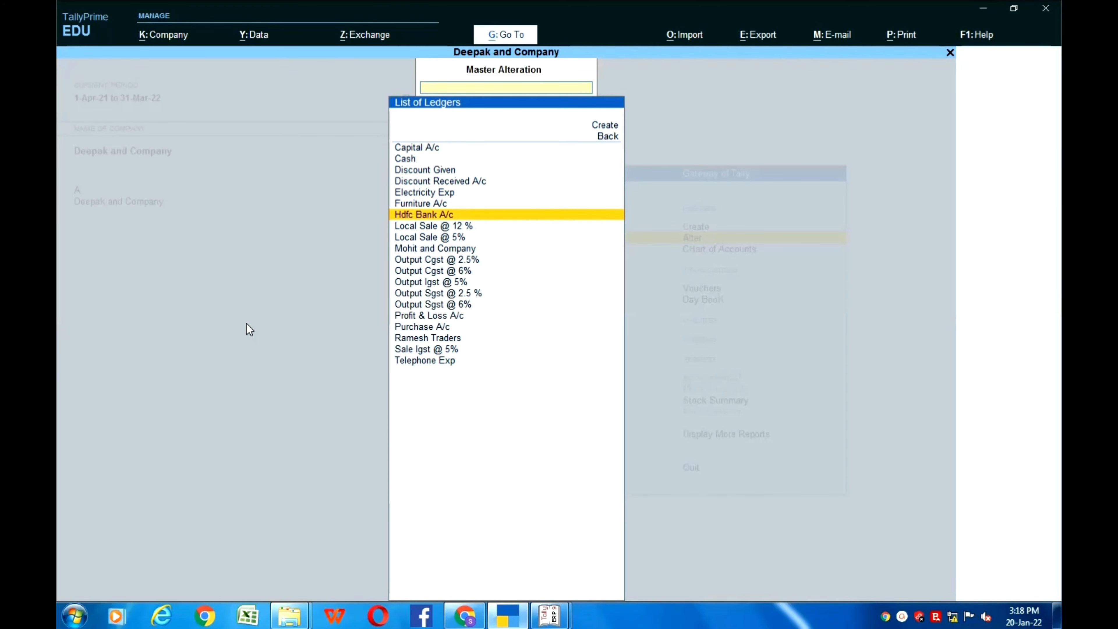
key("Down")
key("Return")
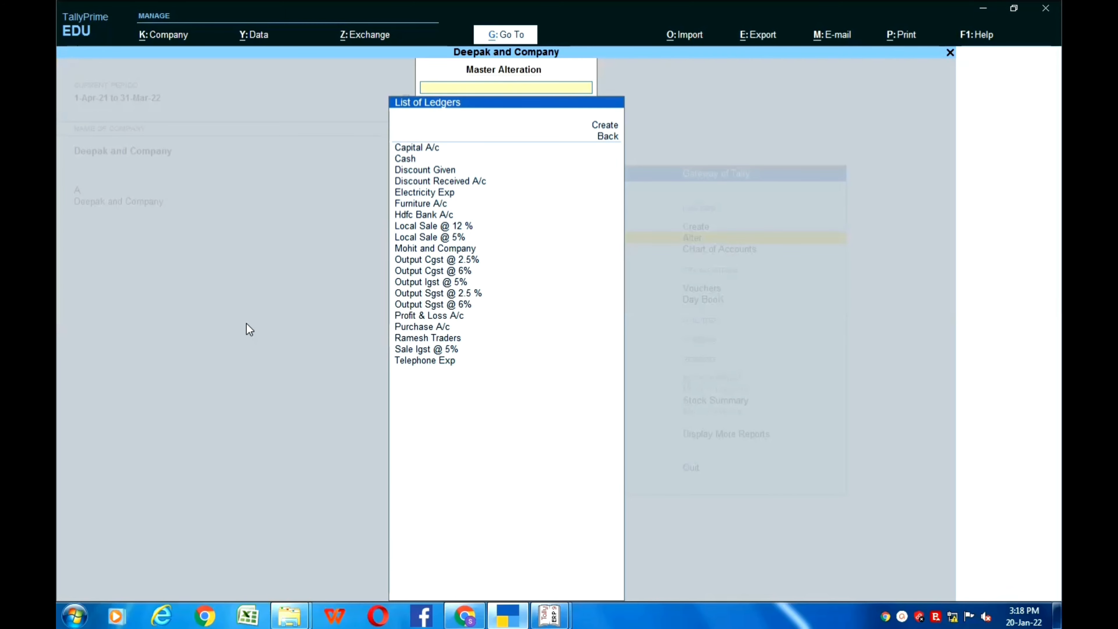
key("Down")
key("Down")
key("Down")
key("Down")
key("Down")
key("Down")
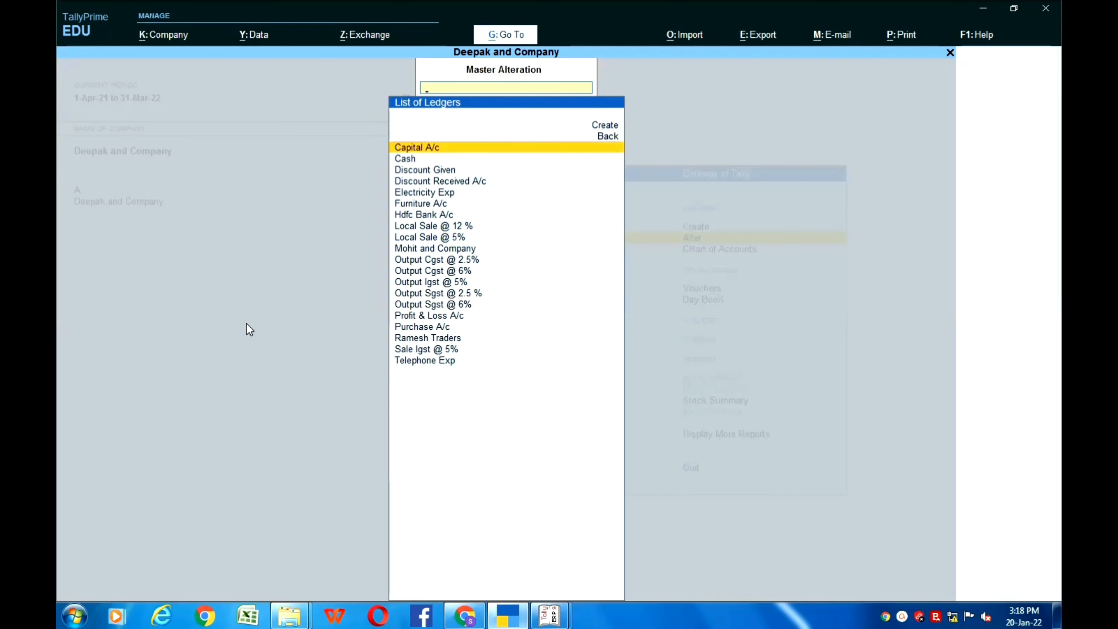
key("Down")
key("Down")
key("Down")
key("Down")
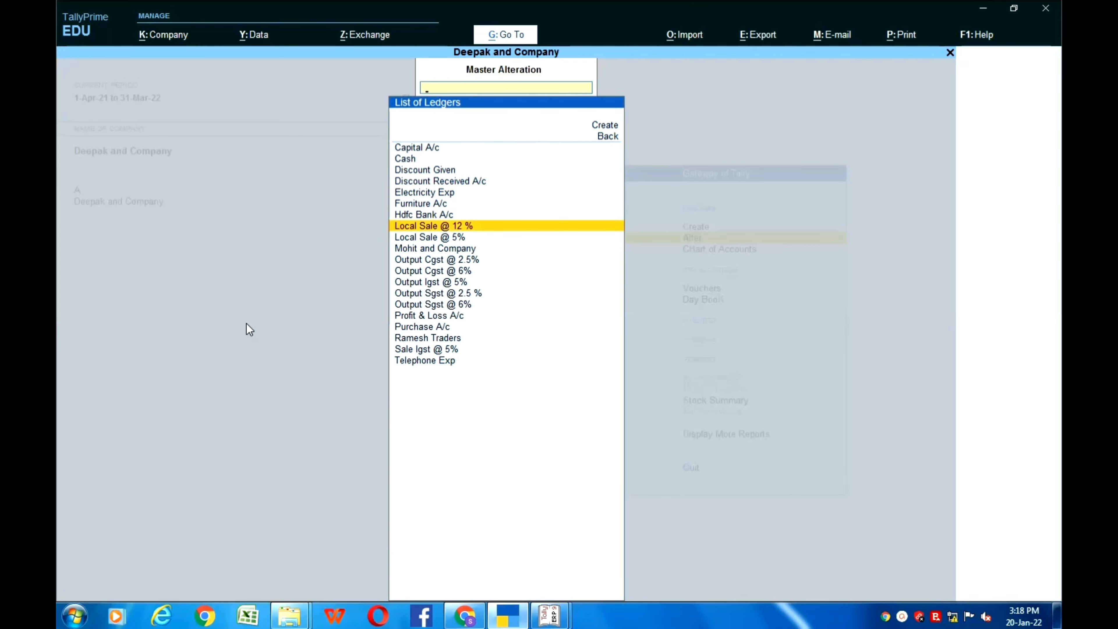